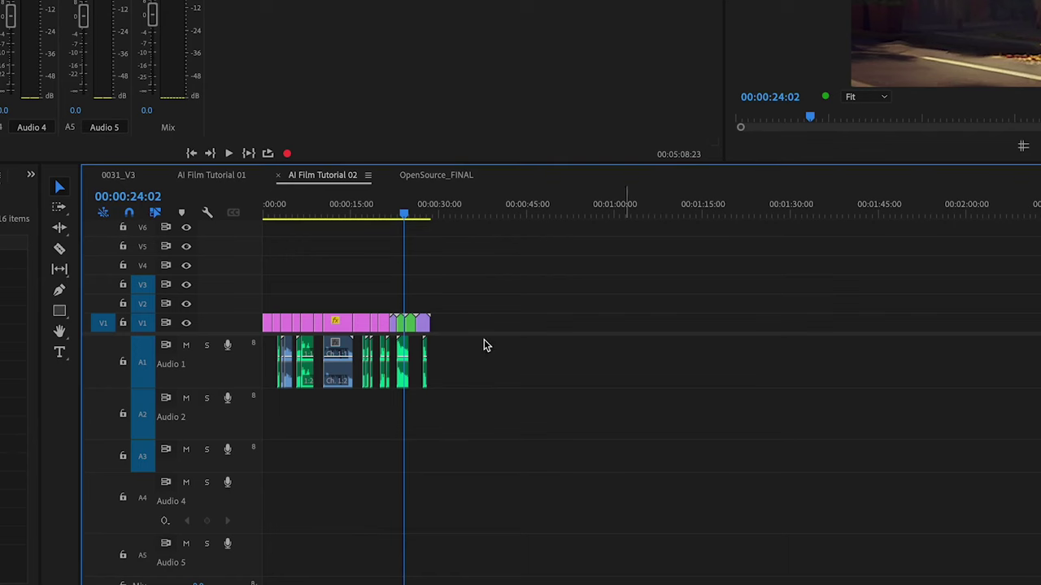
# Step: Add the green clip to V1/A1 at the end of the AI Film Tutorial 02 sequence, with the playhead at its end
pyautogui.moveTo(483, 344); pyautogui.dragTo(533, 350)
pyautogui.click(547, 216)
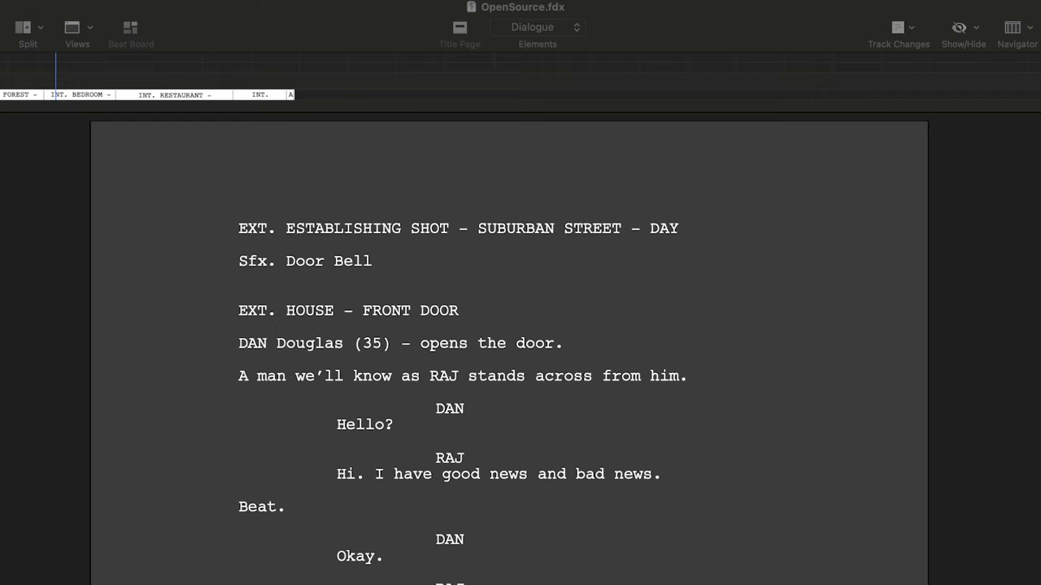
pyautogui.scroll(-10, 509, 349)
pyautogui.scroll(-7, 509, 350)
pyautogui.scroll(-6, 509, 350)
pyautogui.scroll(-13, 509, 350)
pyautogui.scroll(-20, 509, 349)
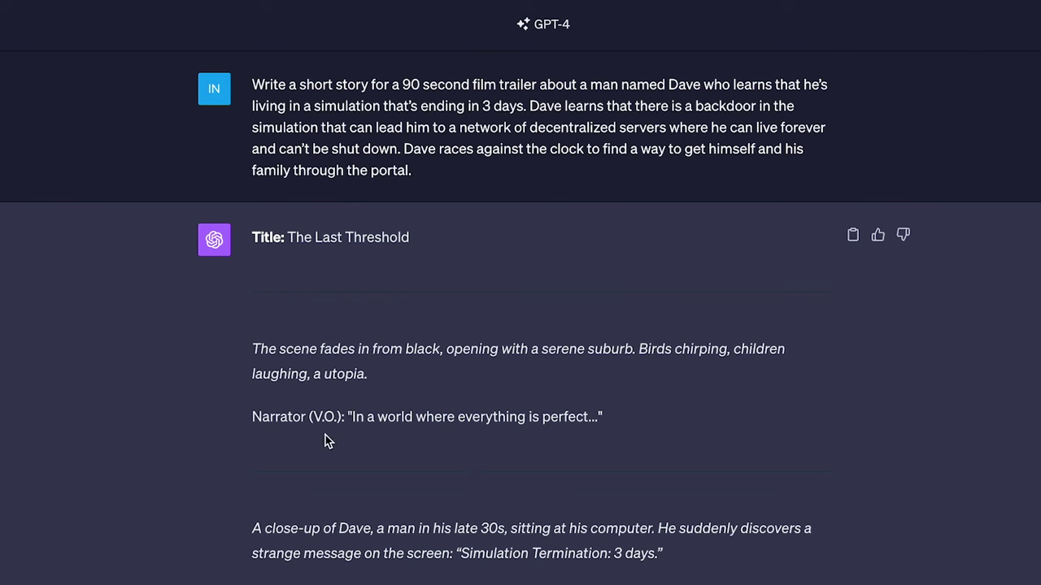
# Step: Scroll down through ChatGPT's trailer story reply toward 'The Last Threshold: Storyboard Breakdown'
pyautogui.scroll(-1, 442, 550)
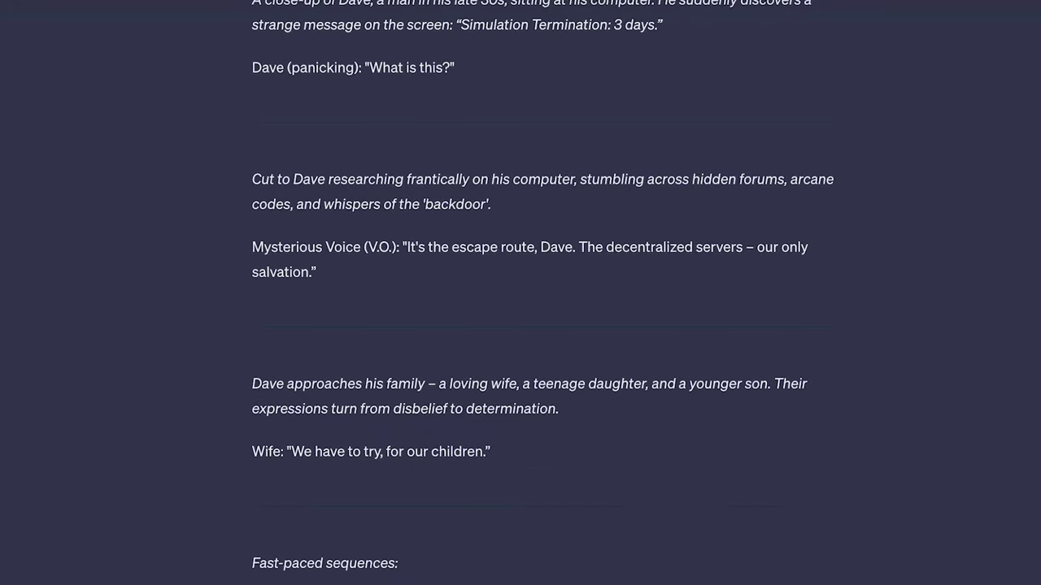
pyautogui.scroll(-10, 354, 102)
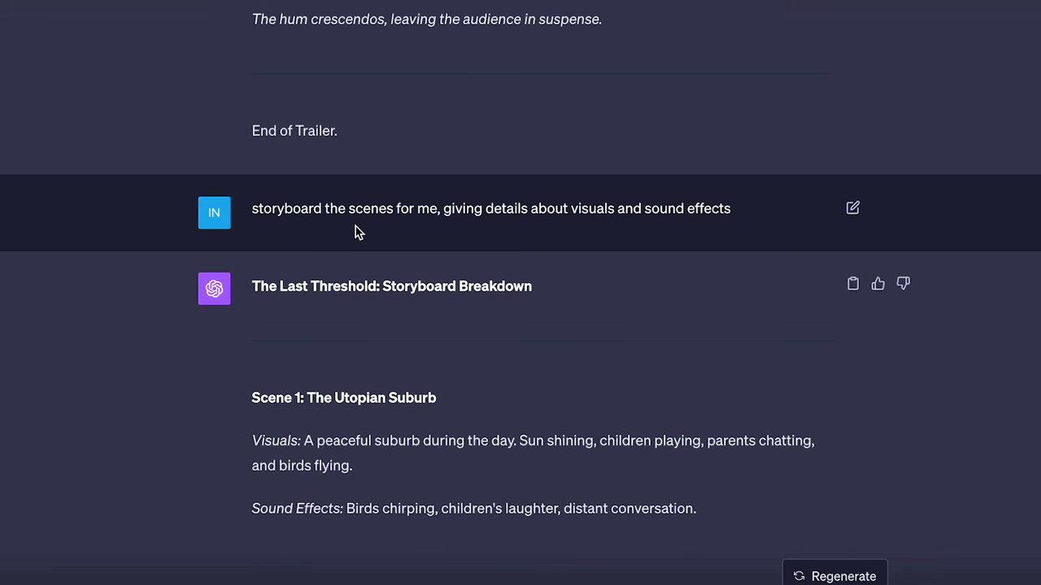
pyautogui.scroll(-2, 355, 232)
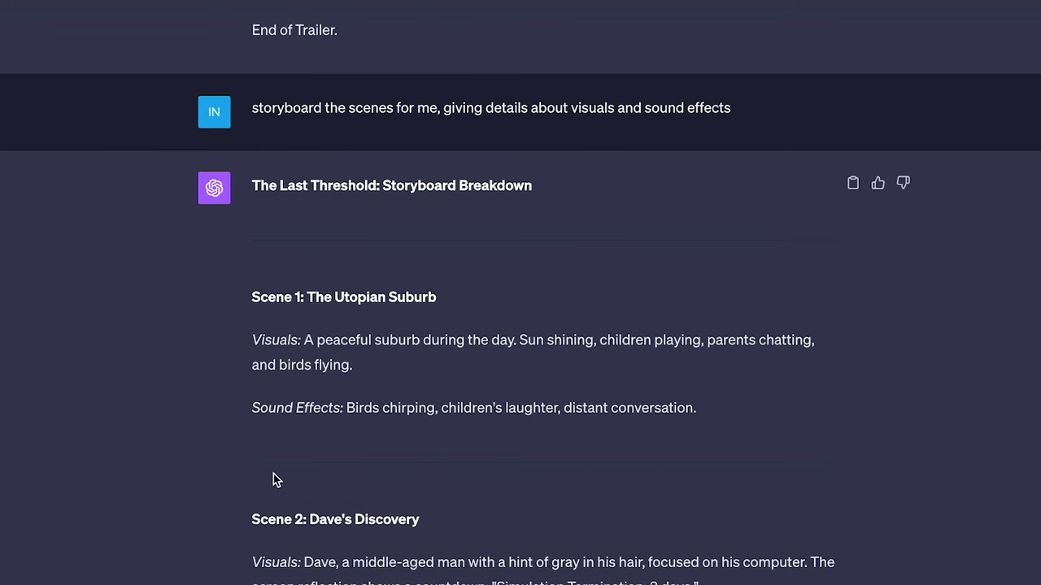
pyautogui.scroll(-8, 304, 511)
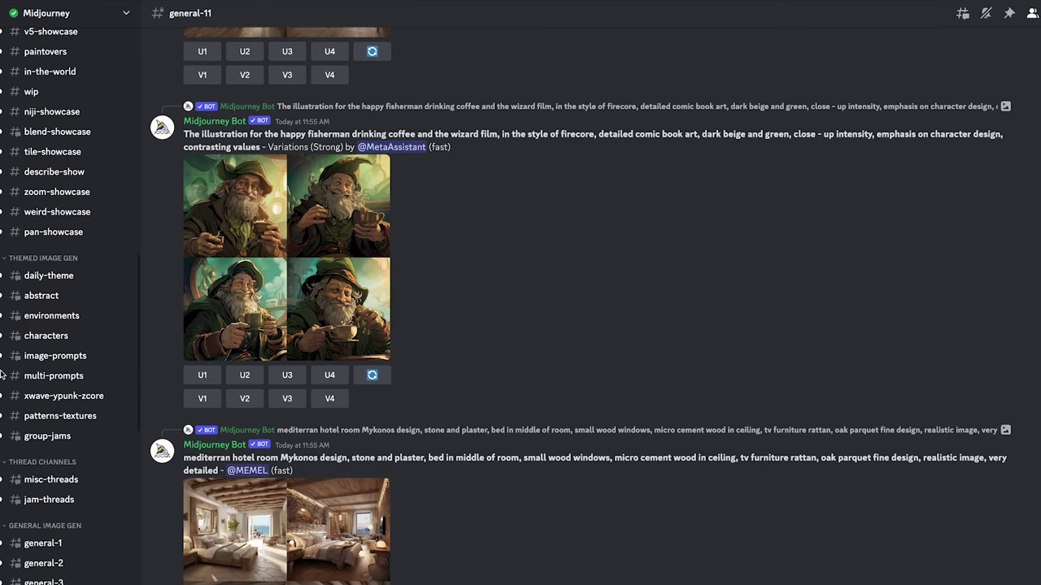
# Step: Start an /imagine prompt in #newbies-5 with the prepared office-worker portrait prompt pasted in
pyautogui.scroll(10, 49, 390)
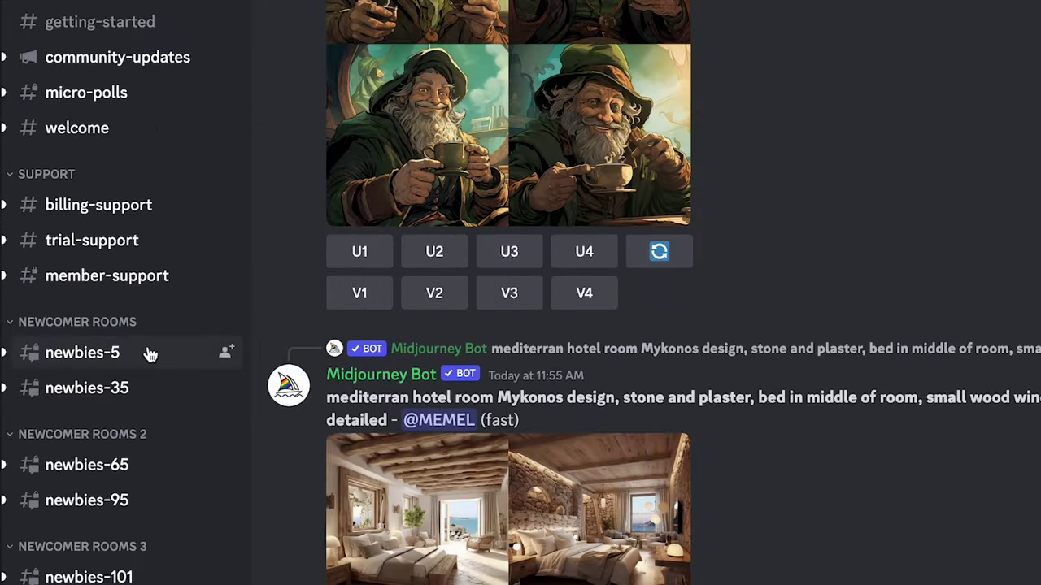
pyautogui.moveTo(70, 441)
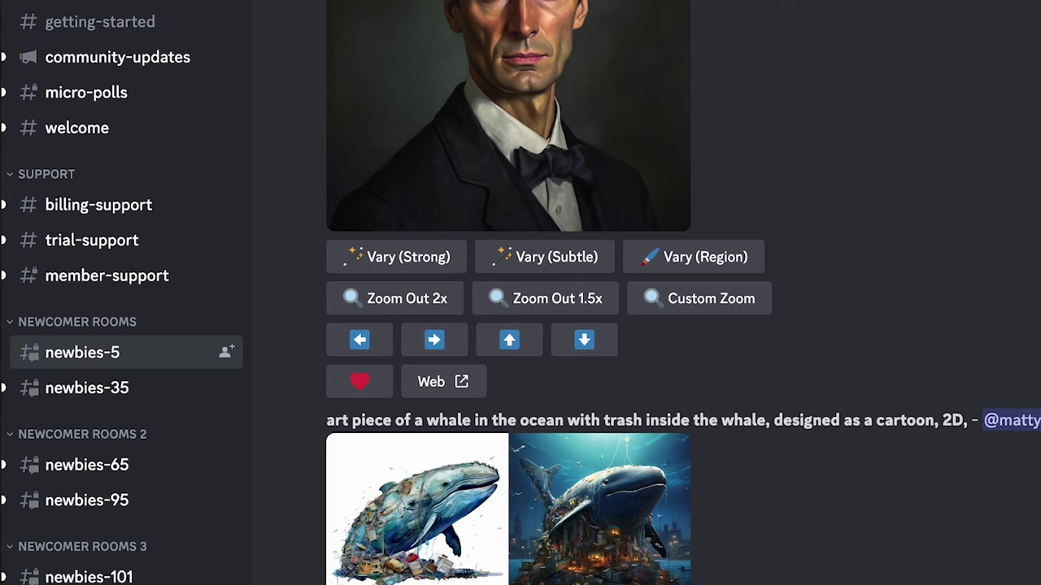
pyautogui.write('/')
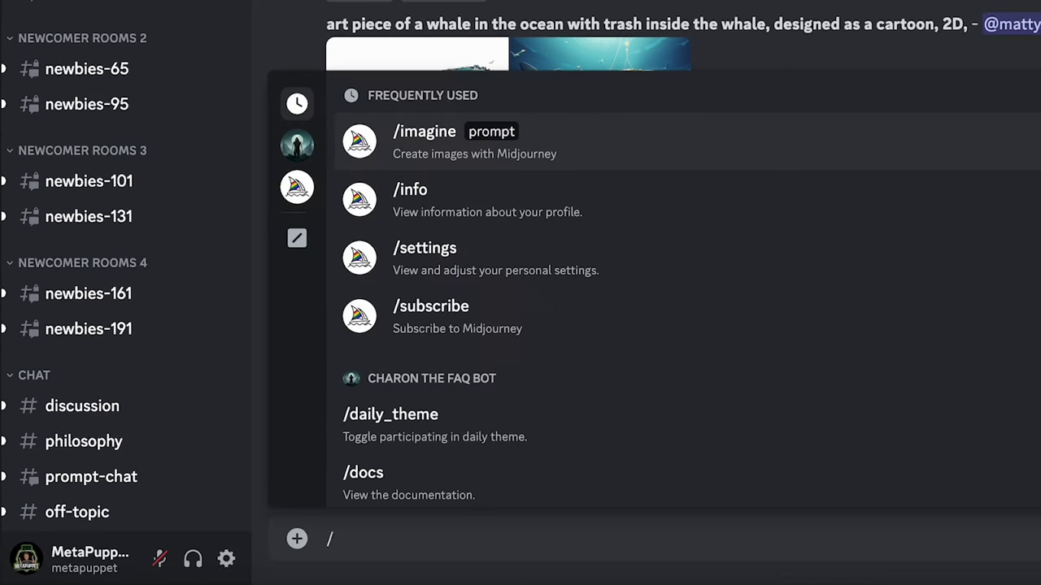
pyautogui.write('imagine')
pyautogui.press('Tab')
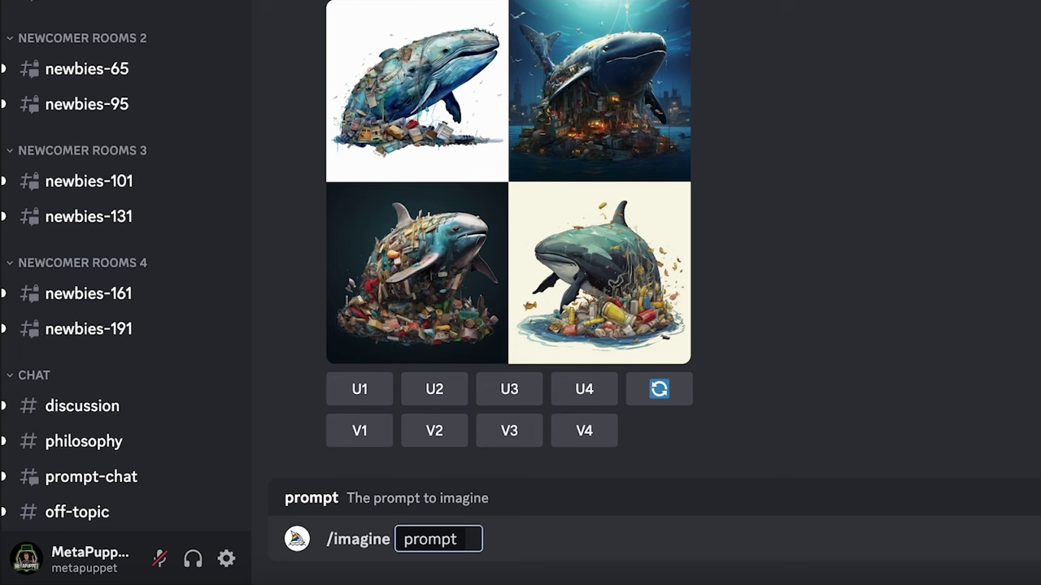
pyautogui.write("portrait, cinematic, a 35 year old man, office worker, permanent 5 o'clock shadow on his face, neutral expression, gray background, film still, photorealistic, 8k")
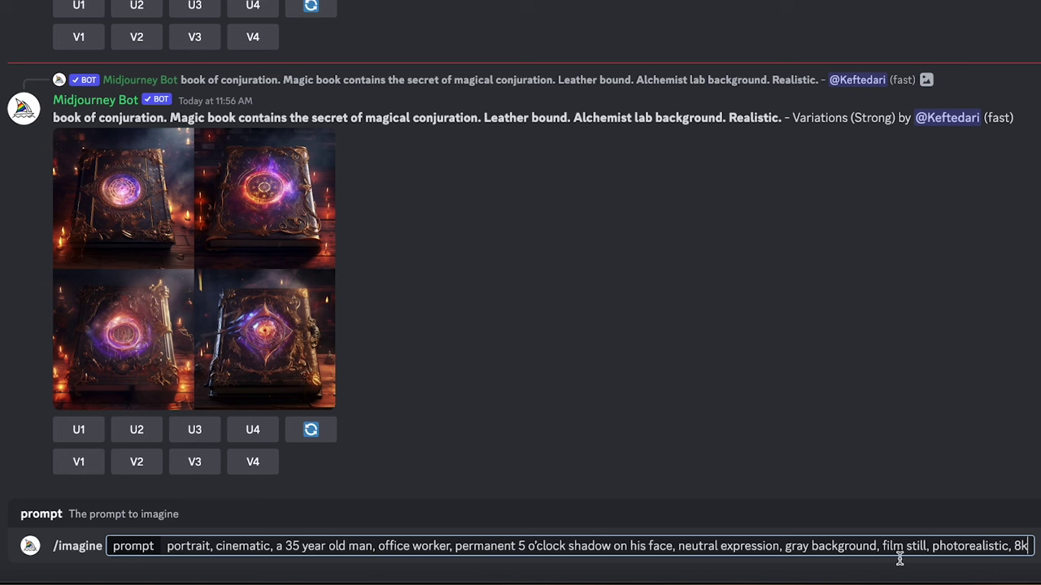
# Step: Change the 8k tag to 32k, add --ar 16:9 --style raw, and submit the prompt
pyautogui.click(1021, 545)
pyautogui.press('BackSpace')
pyautogui.write('23')
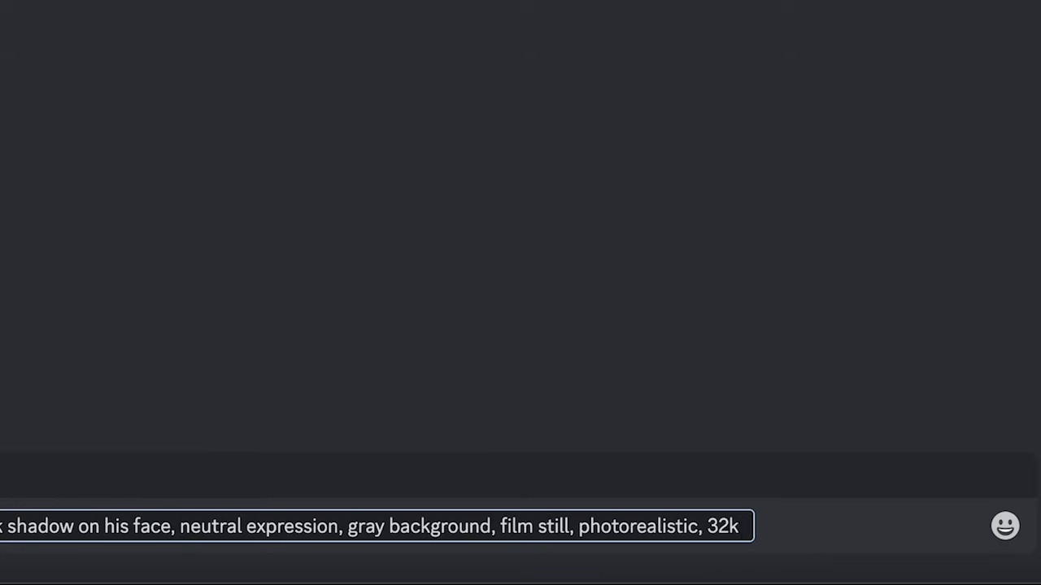
pyautogui.write('--')
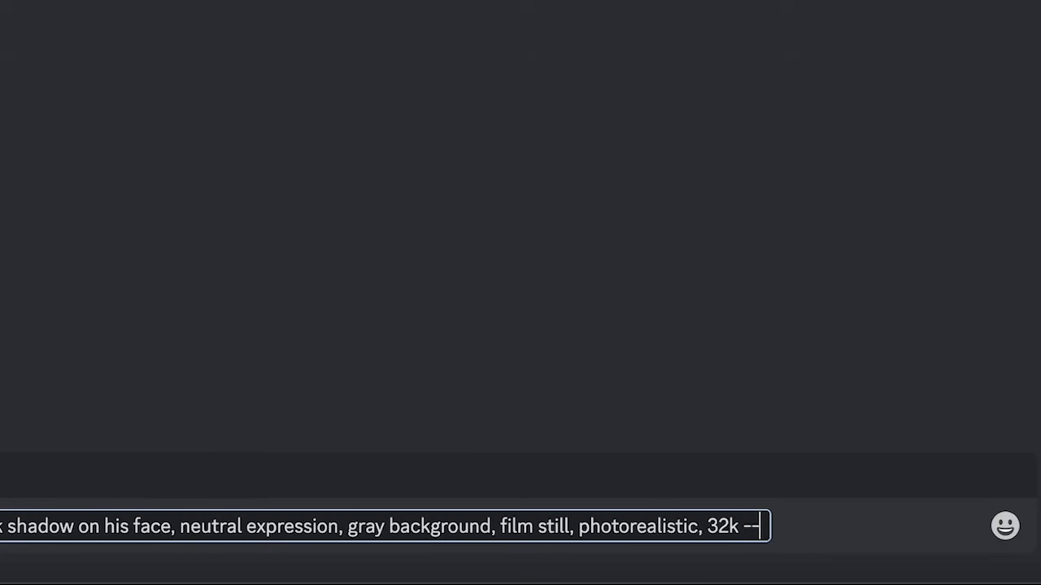
pyautogui.write('ar 16')
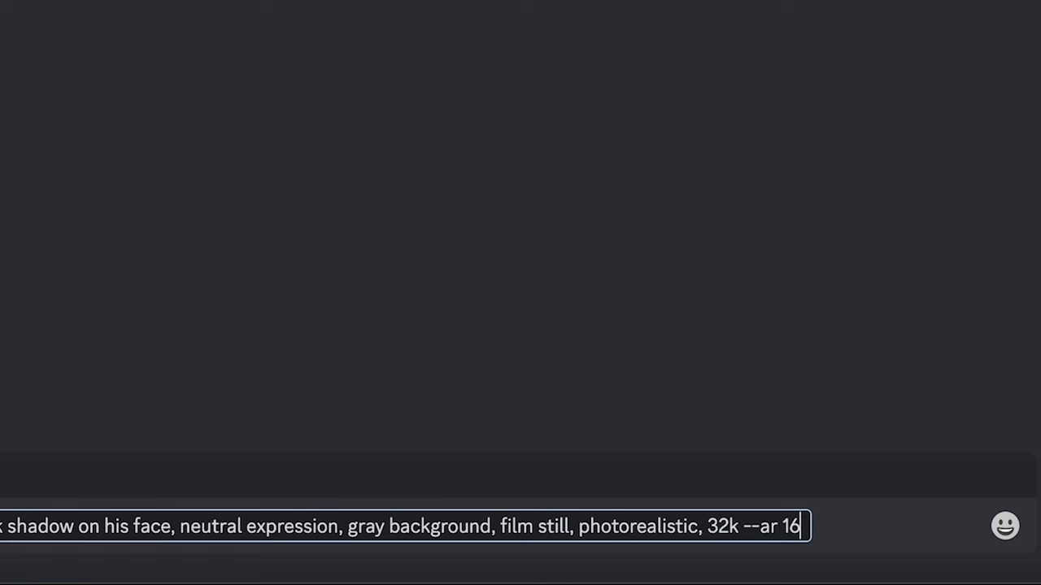
pyautogui.write(':(')
pyautogui.press('BackSpace')
pyautogui.write('9')
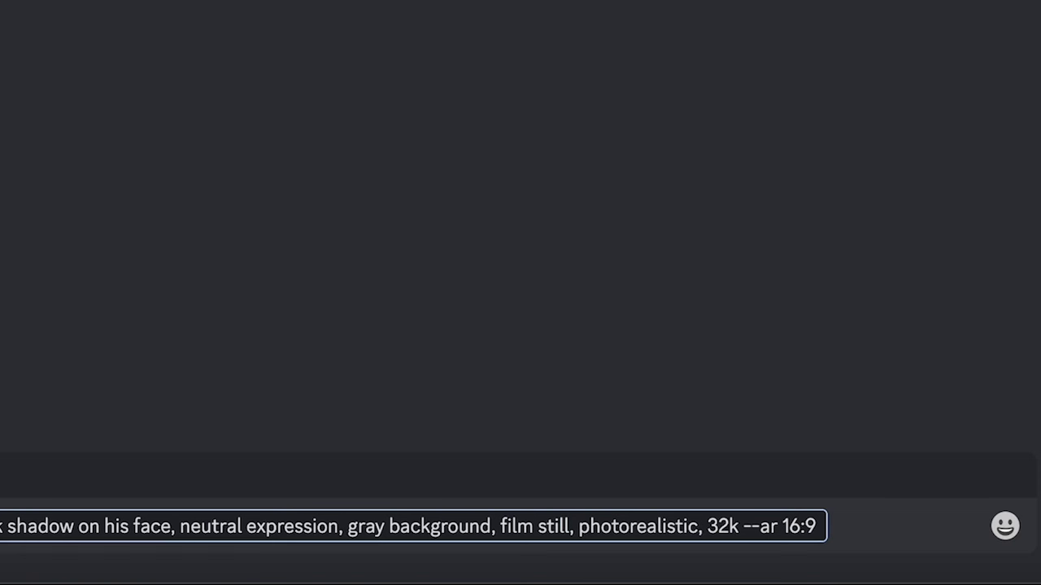
pyautogui.write(' --')
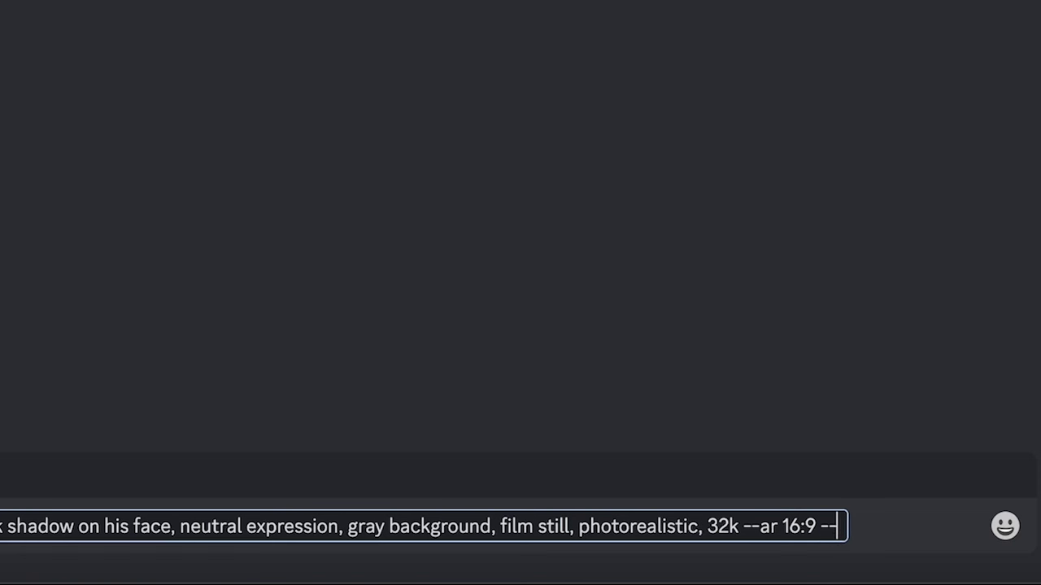
pyautogui.write('style raw')
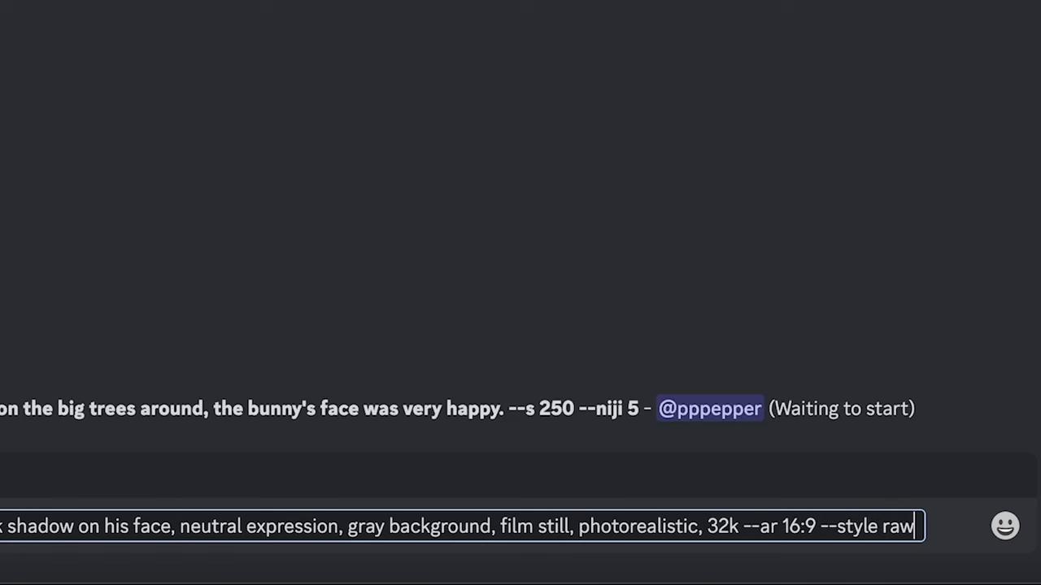
pyautogui.press('Return')
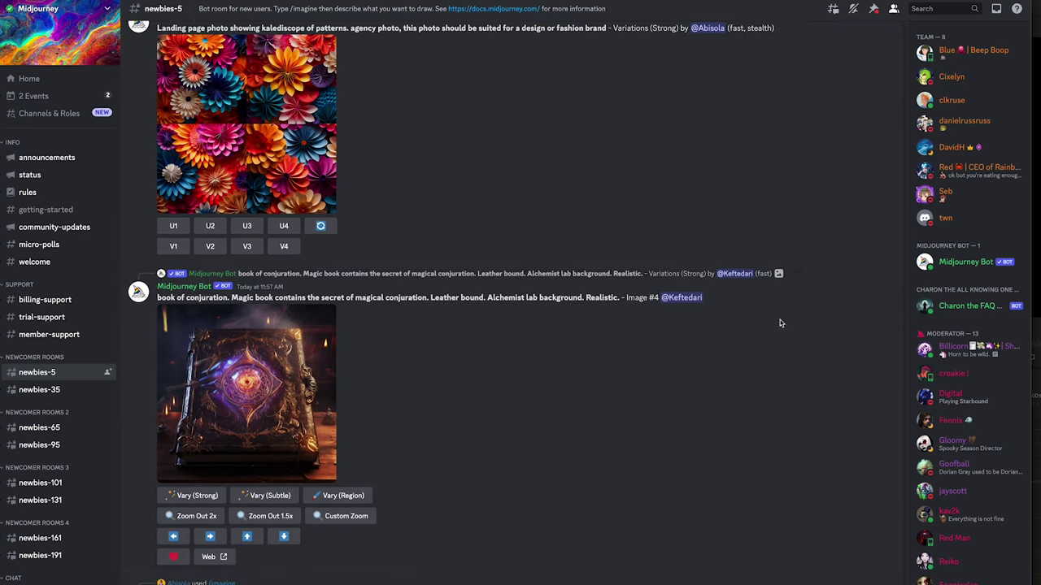
# Step: Search Discord for all messages mentioning the user's account to list their generations
pyautogui.click(937, 11)
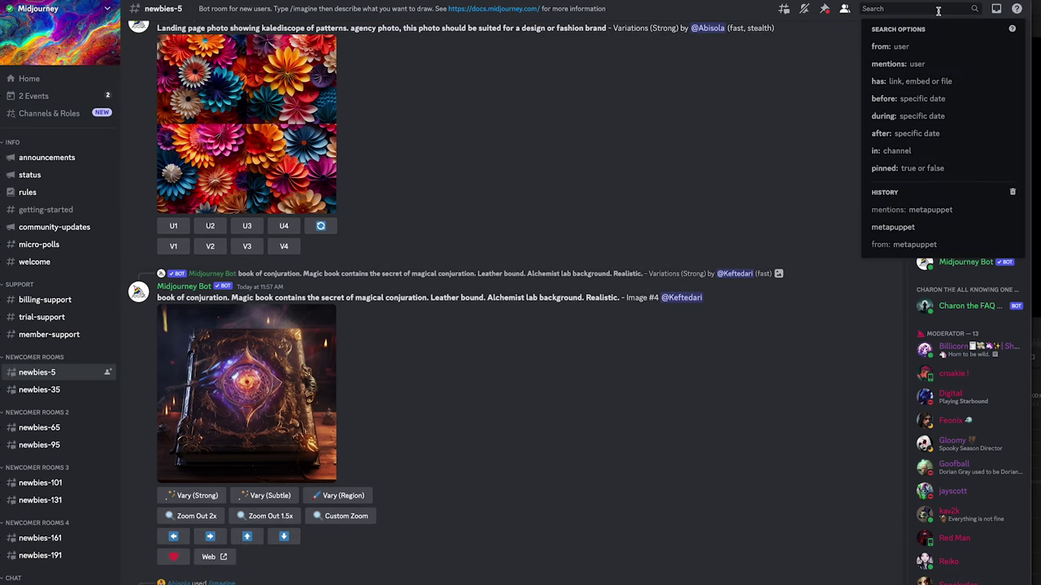
pyautogui.write('metapuppet')
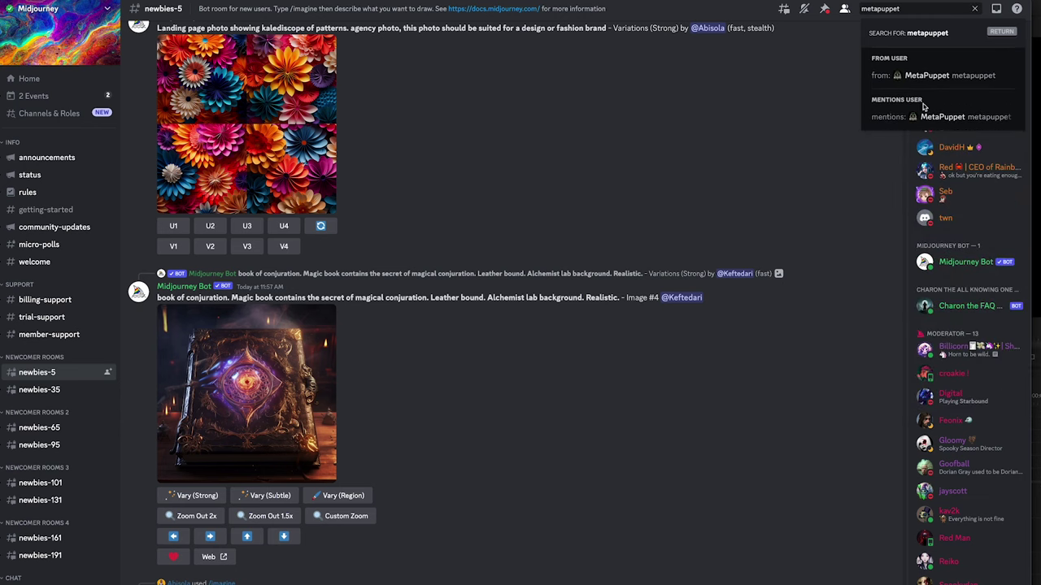
pyautogui.click(899, 116)
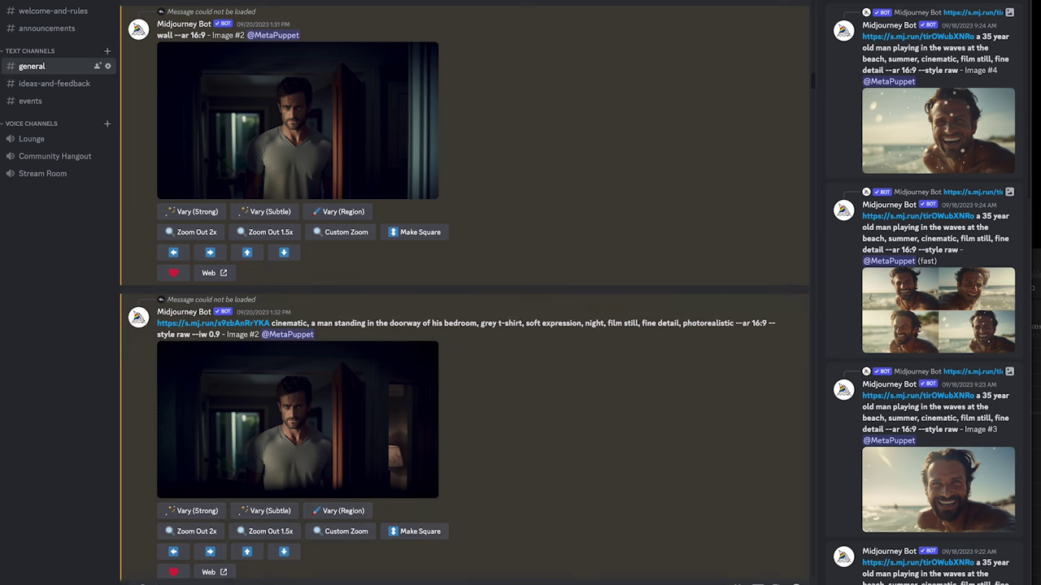
pyautogui.press('Tab')
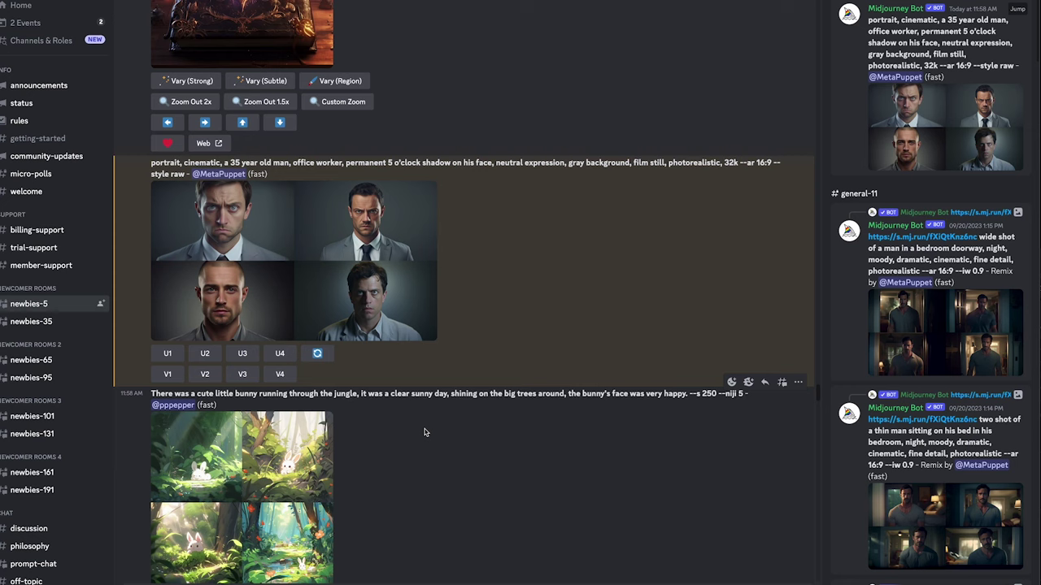
# Step: View the office-worker portrait grid enlarged, then open and close the remix form for image #3
pyautogui.click(291, 268)
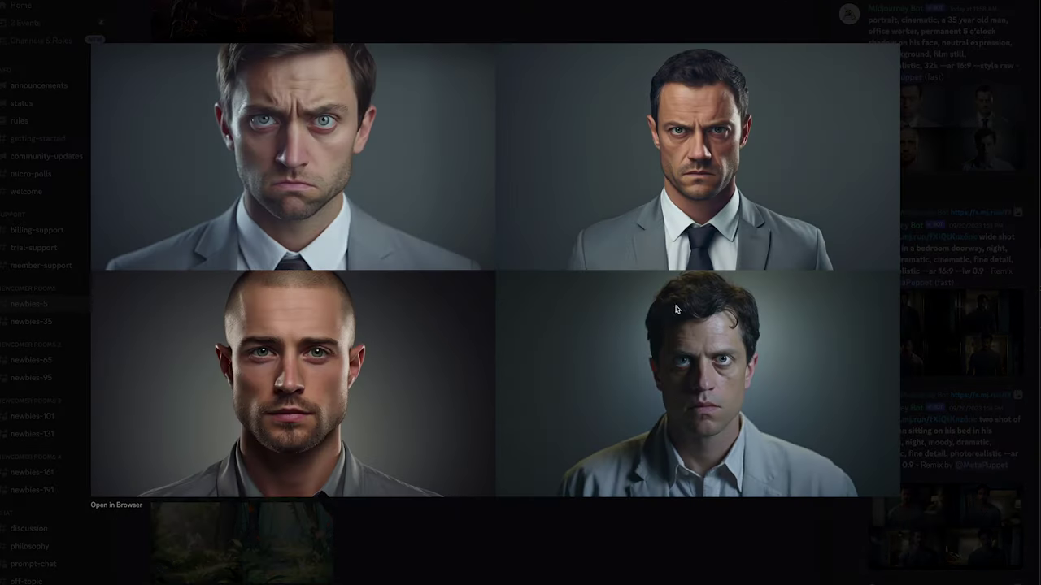
pyautogui.click(497, 537)
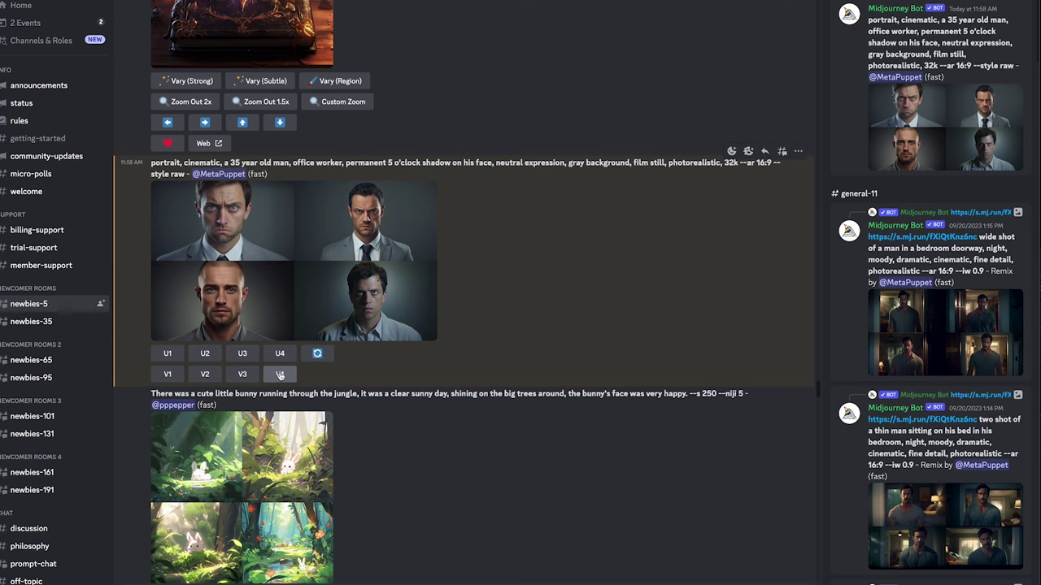
pyautogui.click(242, 375)
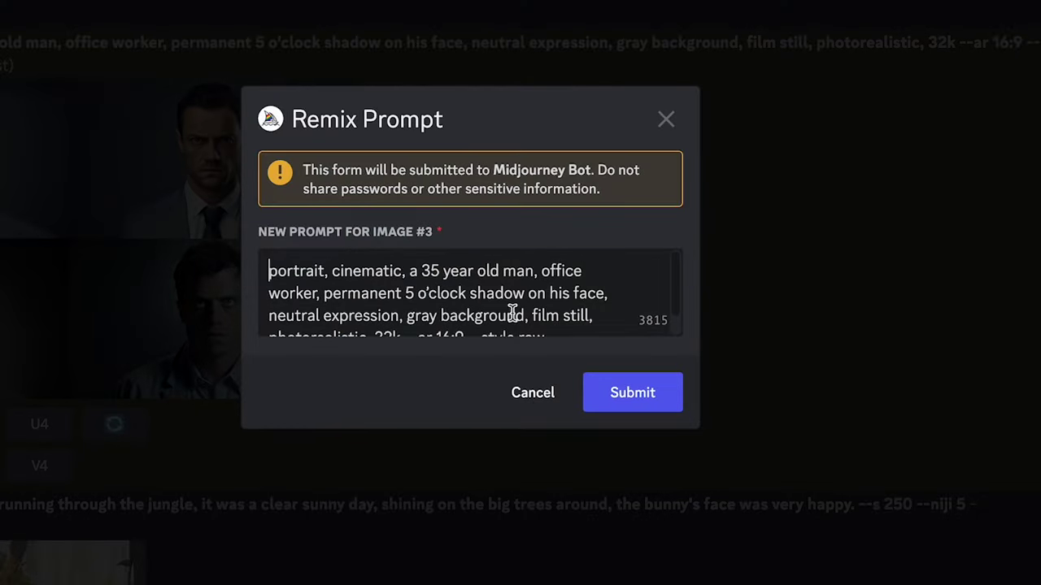
pyautogui.scroll(-1, 513, 314)
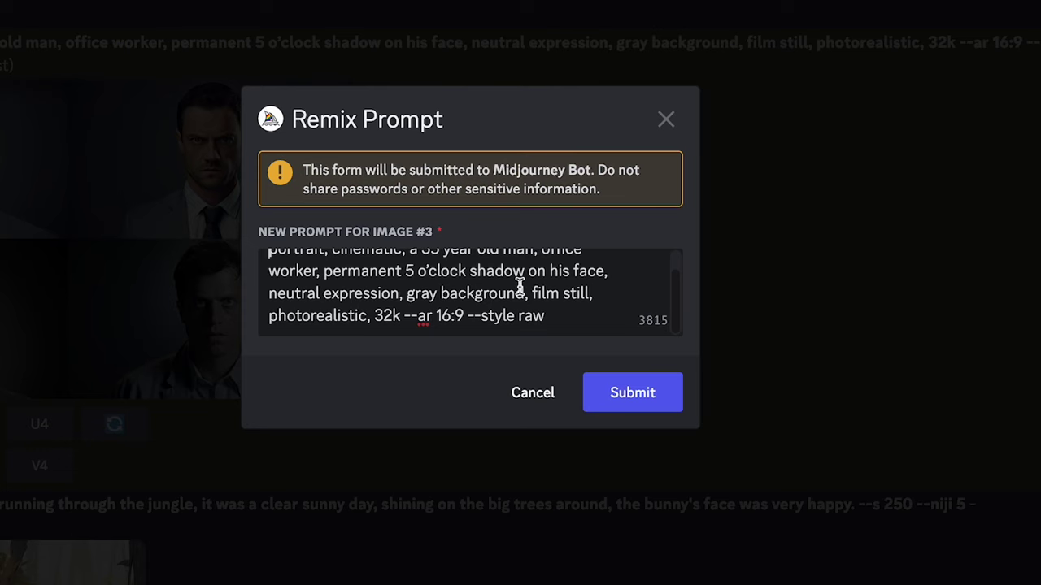
pyautogui.click(666, 120)
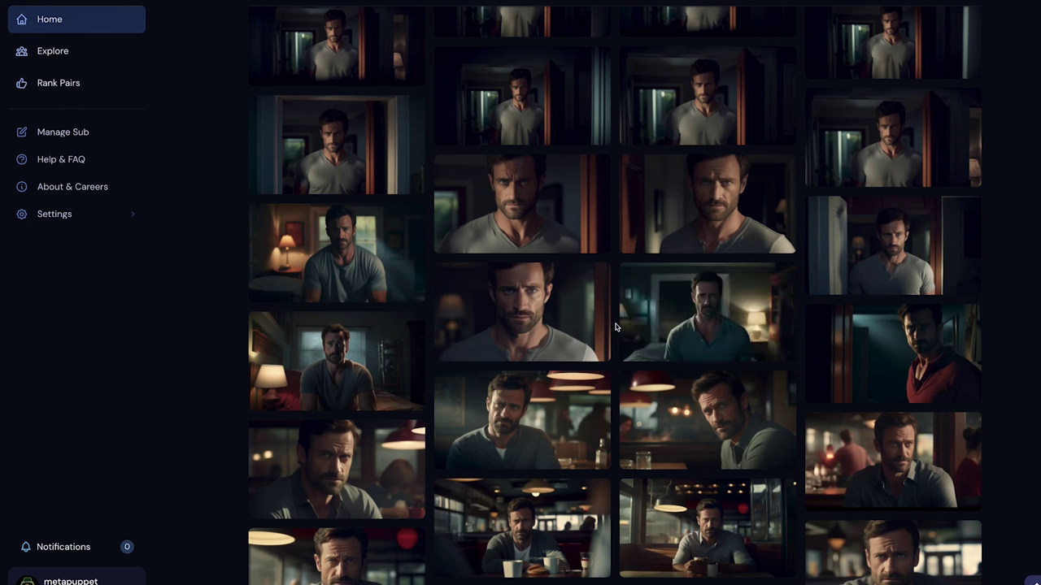
# Step: Browse the Midjourney Home gallery of bearded-man renders
pyautogui.moveTo(472, 298)
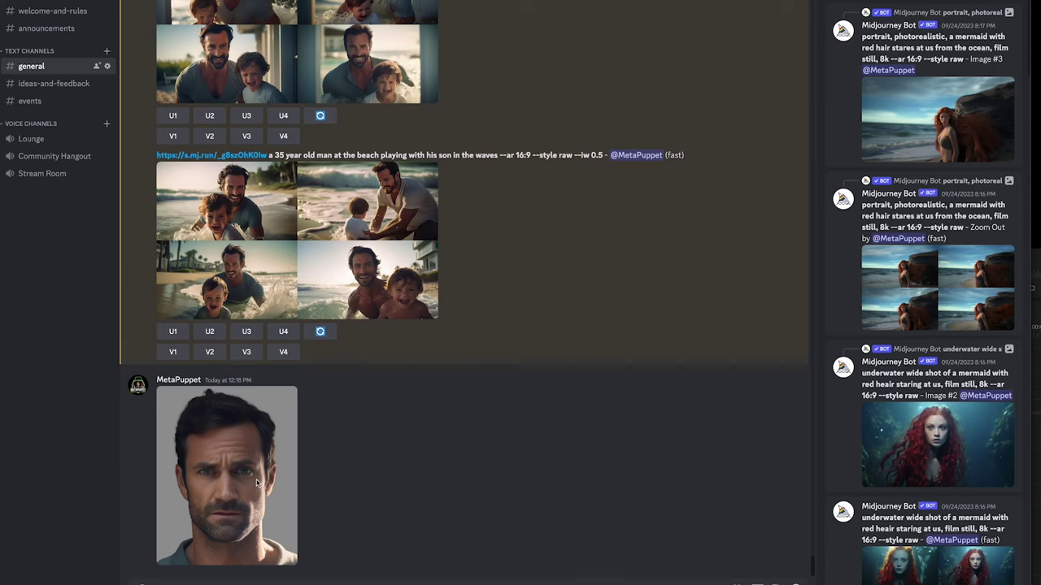
# Step: Open the uploaded man's portrait full-size in the browser and copy its image address
pyautogui.click(247, 481)
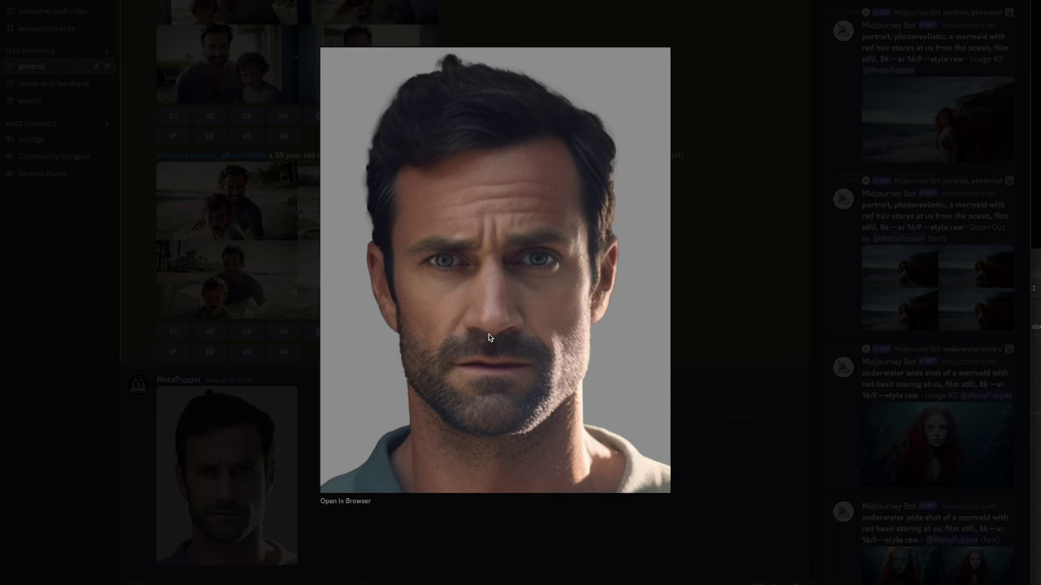
pyautogui.click(342, 503)
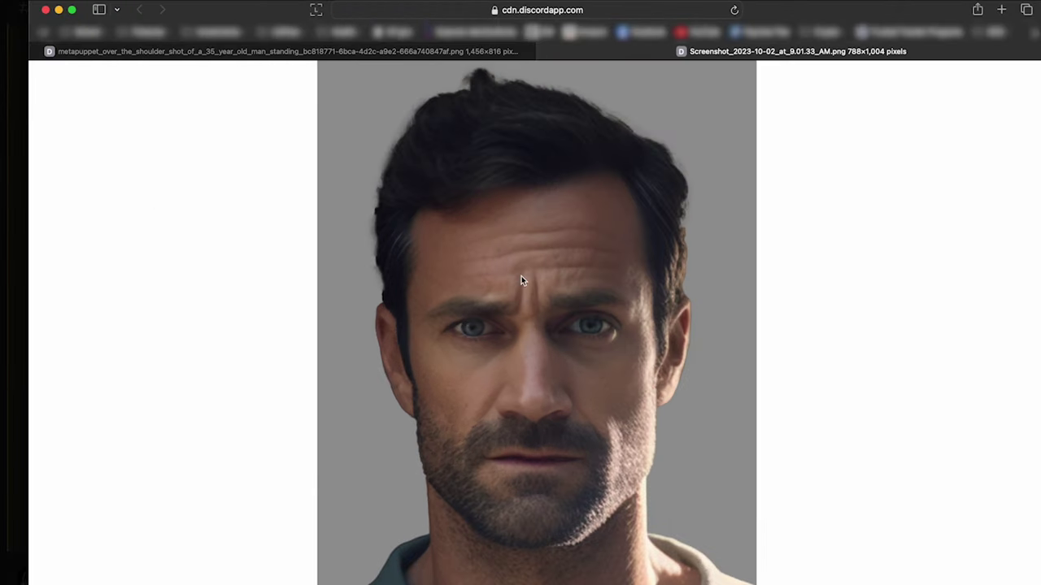
pyautogui.rightClick(521, 276)
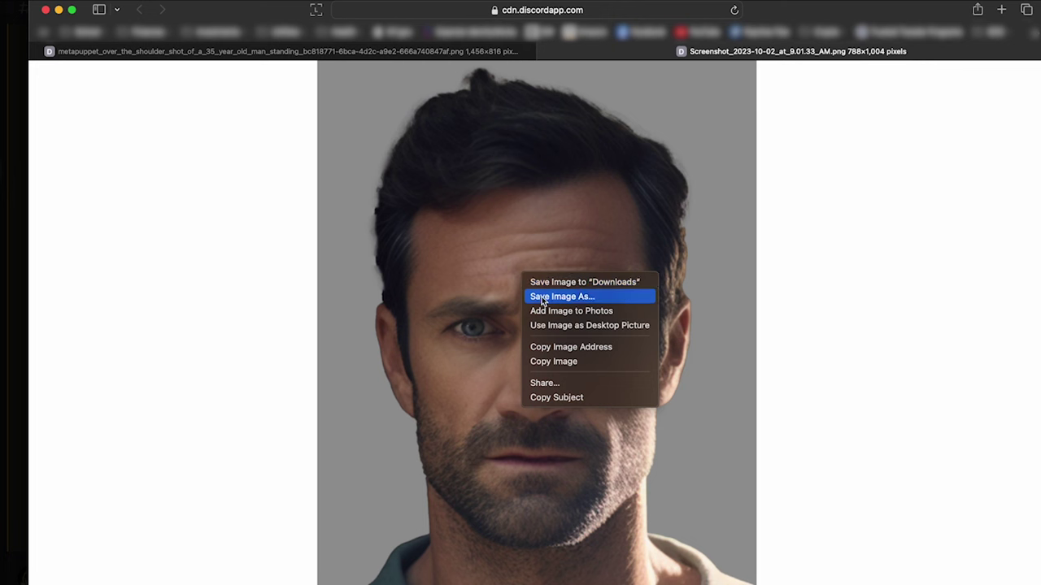
pyautogui.click(143, 297)
pyautogui.click(627, 9)
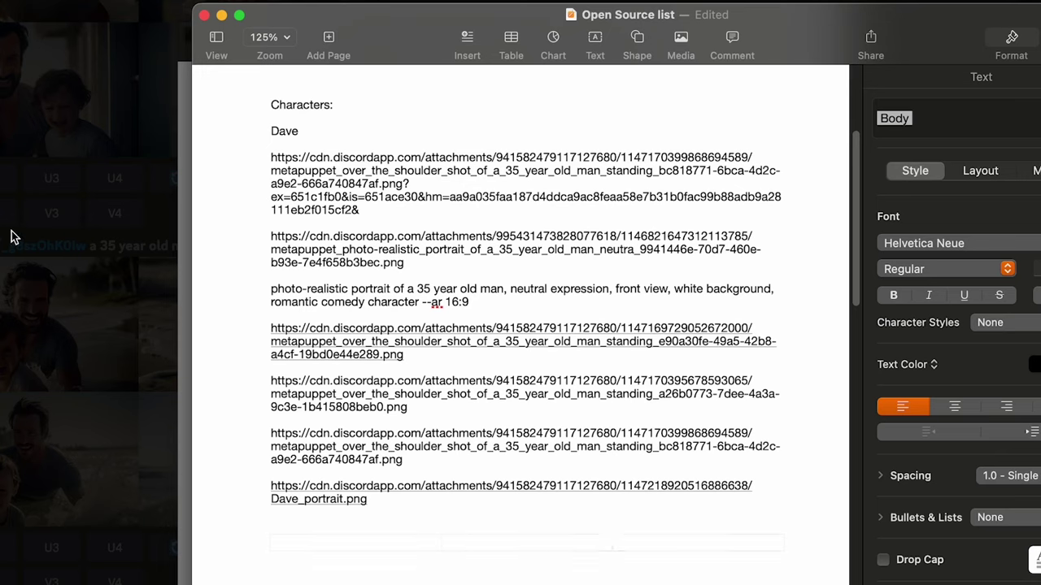
# Step: Paste the portrait link on a new line under Dave in the Open Source list, then return to Discord
pyautogui.scroll(1, 456, 223)
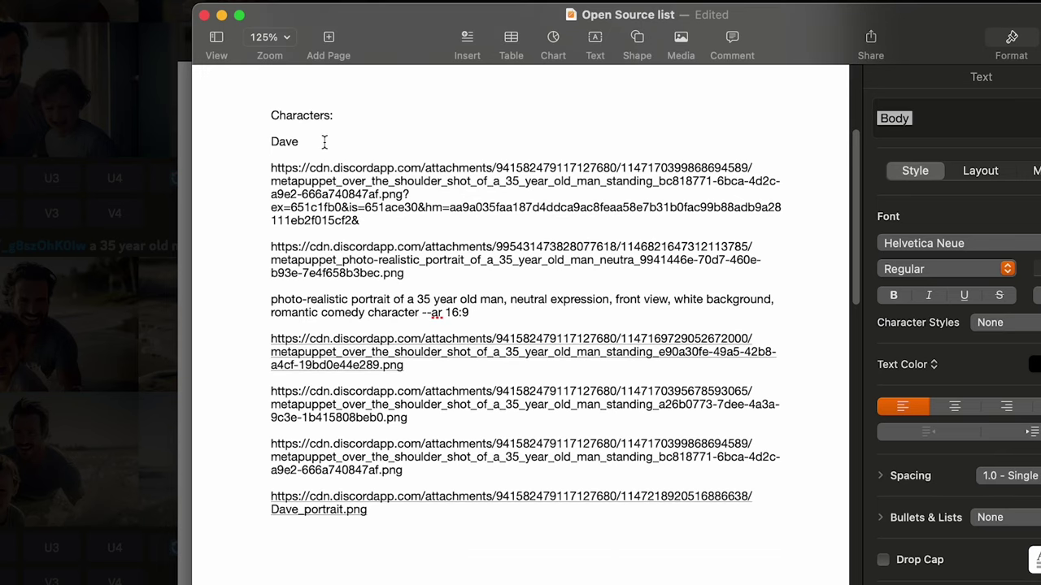
pyautogui.click(324, 143)
pyautogui.press('Return')
pyautogui.press('super+v')
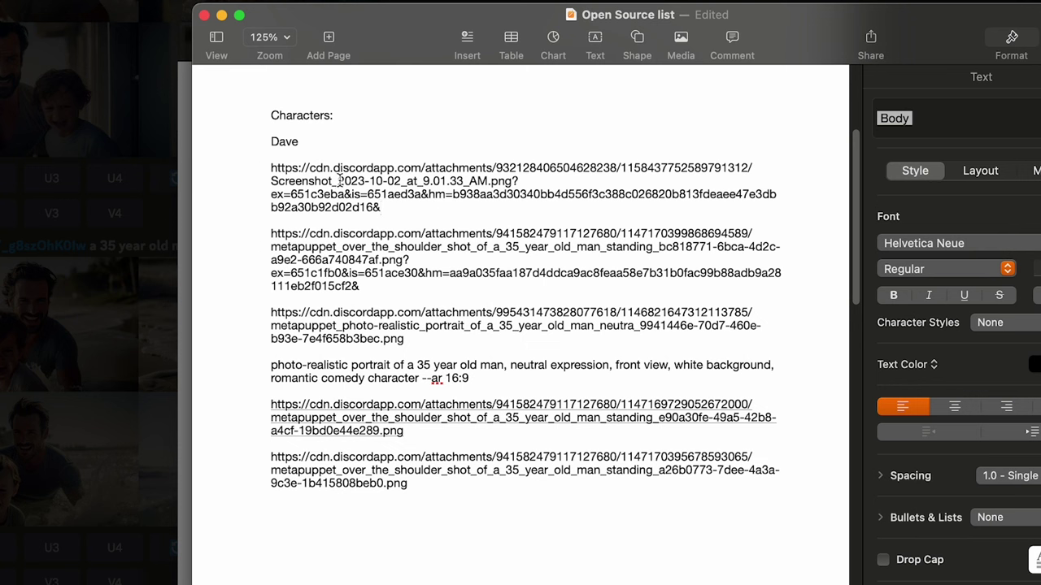
pyautogui.click(23, 105)
pyautogui.click(295, 259)
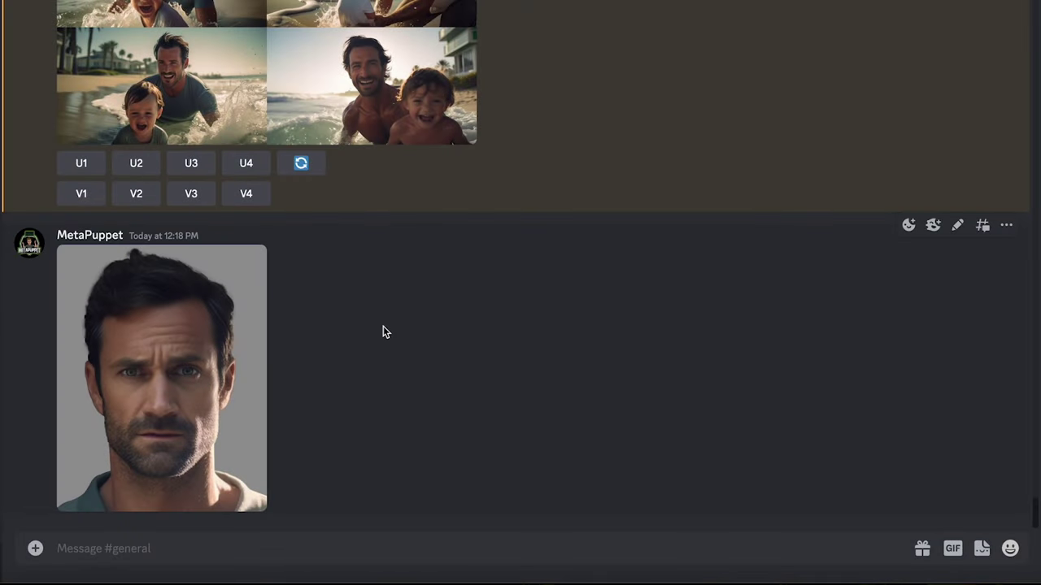
# Step: Submit /imagine with the portrait link and 'a 35 year old man playing at the beach with his son', then copy the prompt
pyautogui.write('/')
pyautogui.press('Return')
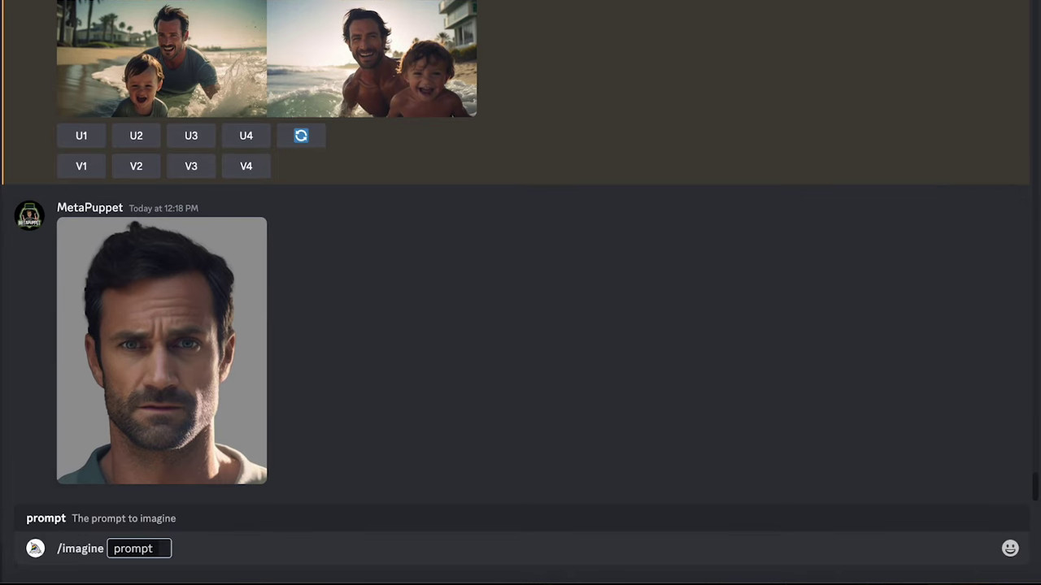
pyautogui.press('super+v')
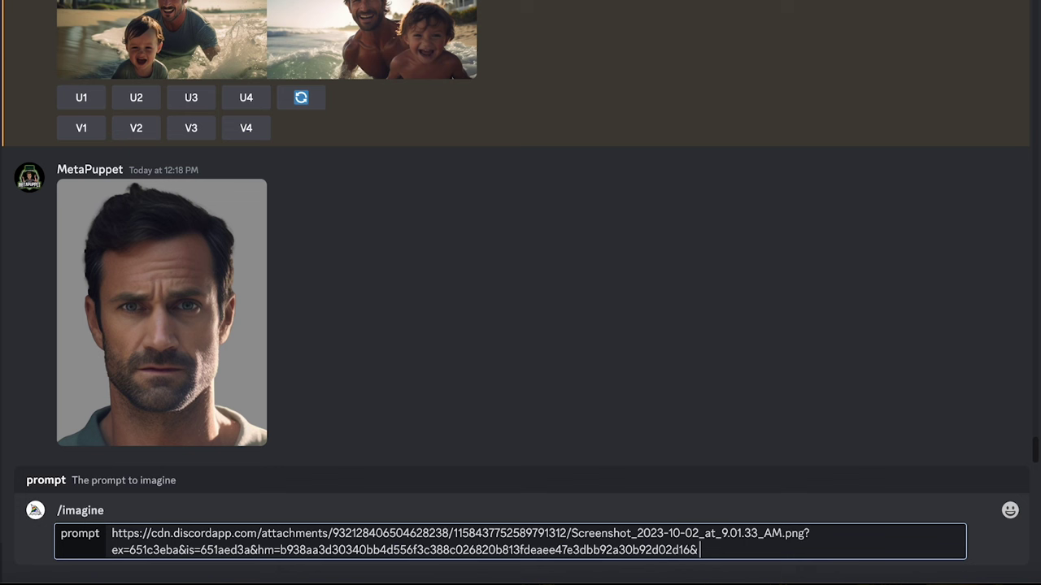
pyautogui.write('a 35 year old man playing at')
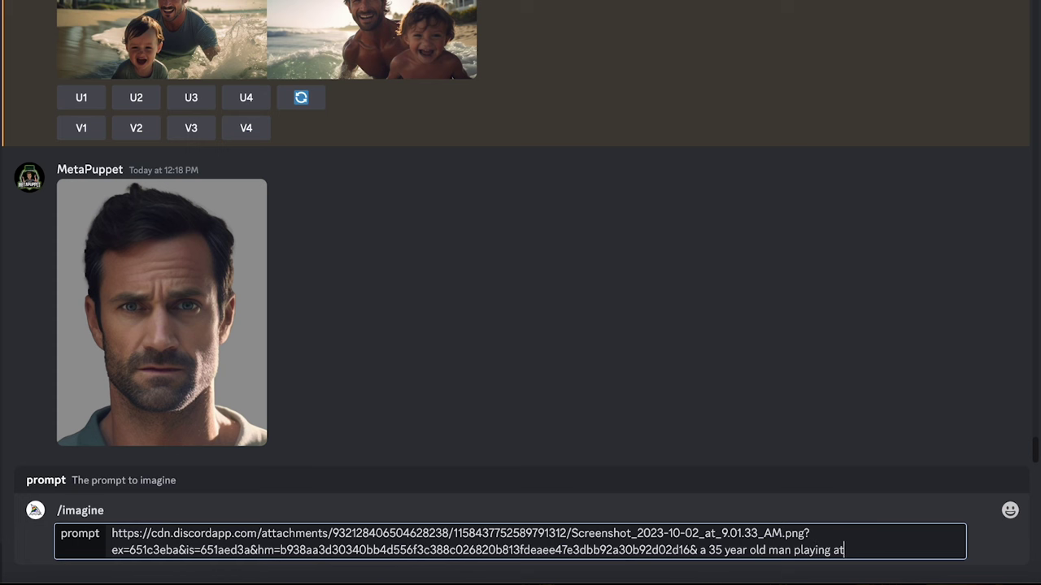
pyautogui.write(' the beach with ')
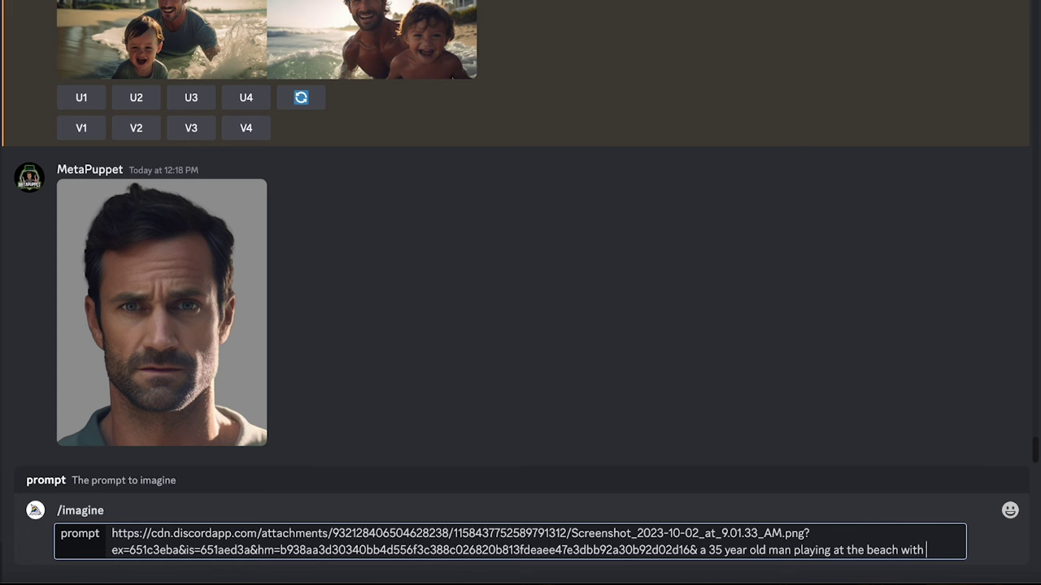
pyautogui.write('his son in the waves, ci')
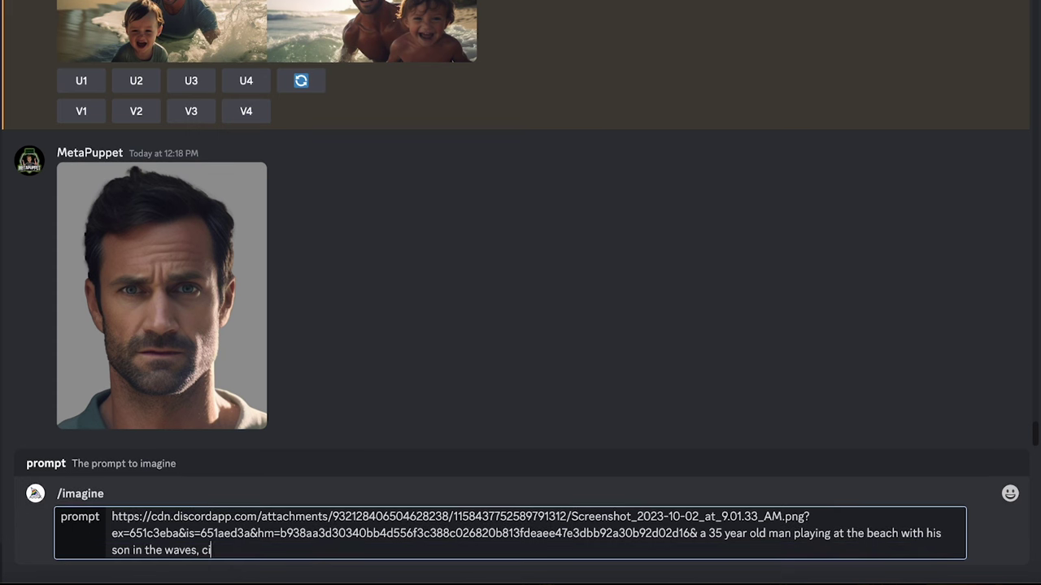
pyautogui.write('nematic, 32k --ar 16:9 --style raw --')
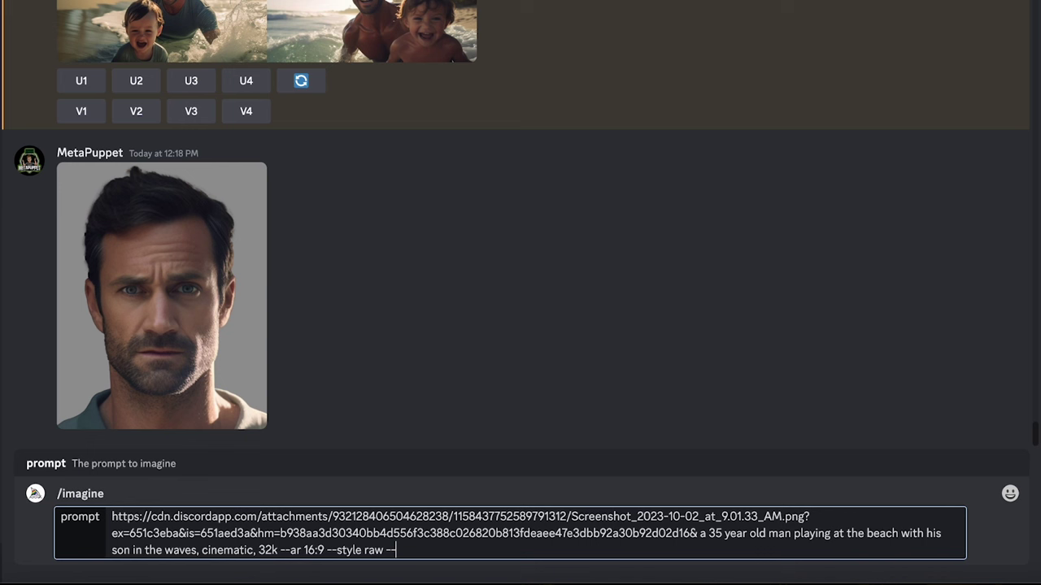
pyautogui.write('iw')
pyautogui.write(' 1')
pyautogui.moveTo(234, 218); pyautogui.dragTo(773, 220)
pyautogui.hotkey('ctrl', 'c')
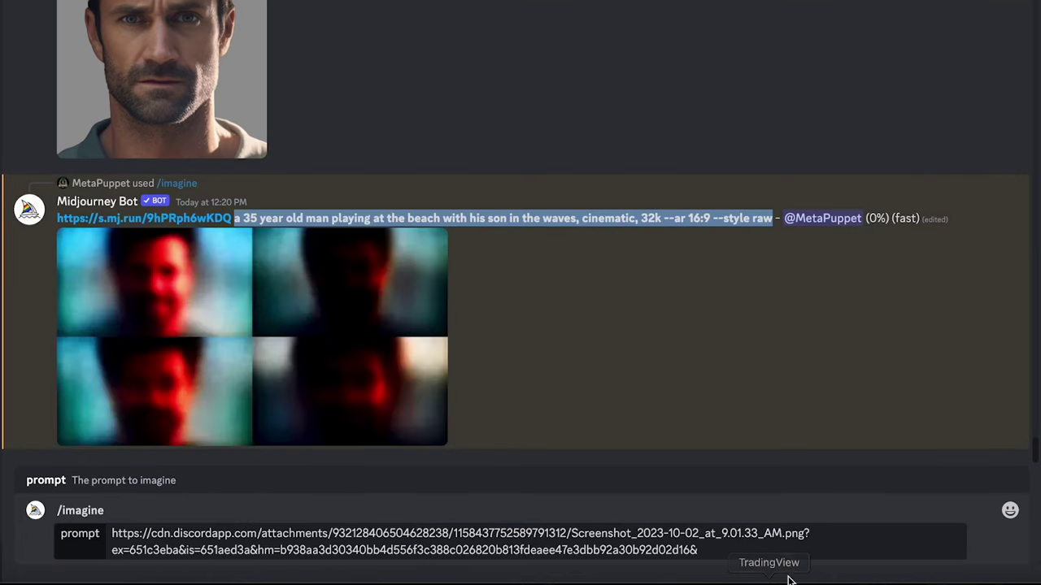
# Step: Queue the beach prompt after the portrait link with --iw 2, then enlarge the first job's grid
pyautogui.click(788, 556)
pyautogui.hotkey('ctrl', 'v')
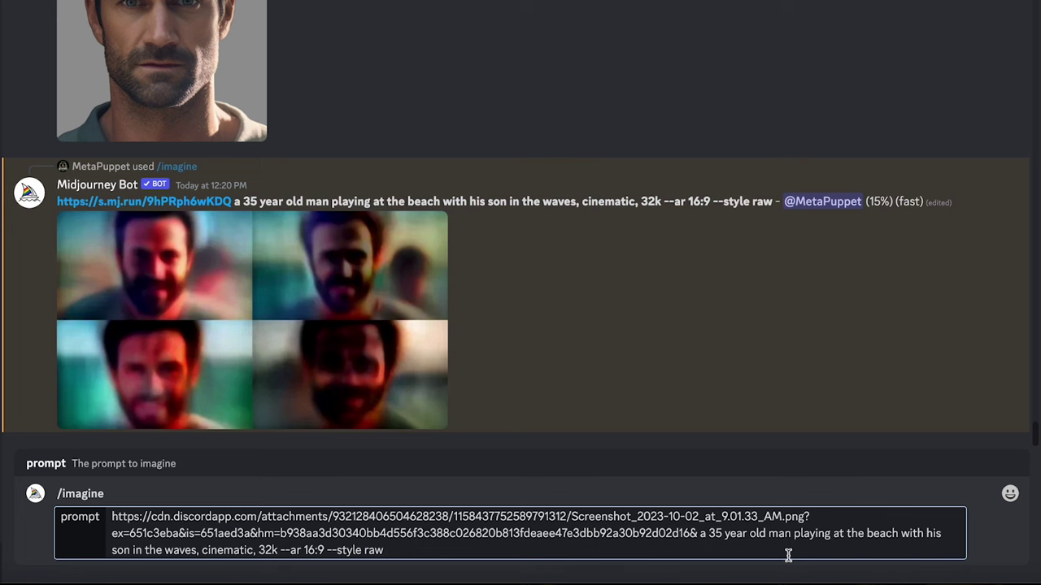
pyautogui.write('--iw 2')
pyautogui.press('Return')
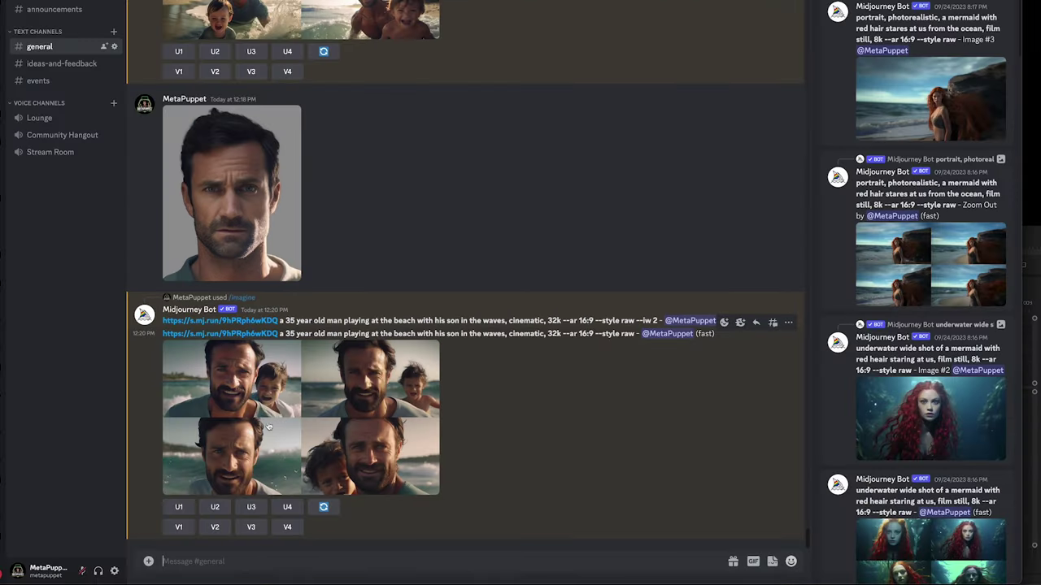
pyautogui.click(268, 426)
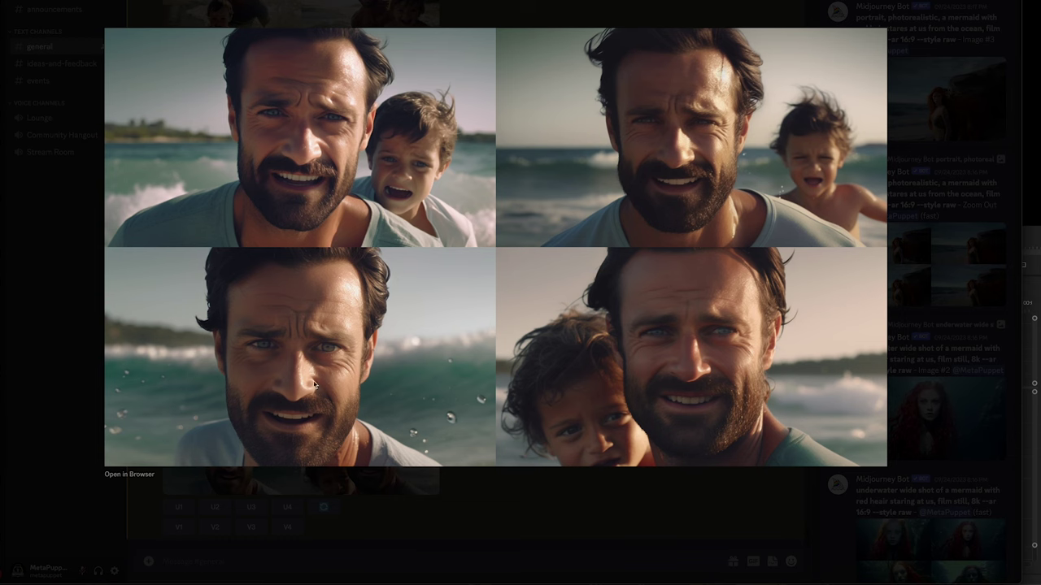
# Step: Enlarge and compare the --iw 2 results grid against another Midjourney grid
pyautogui.click(377, 513)
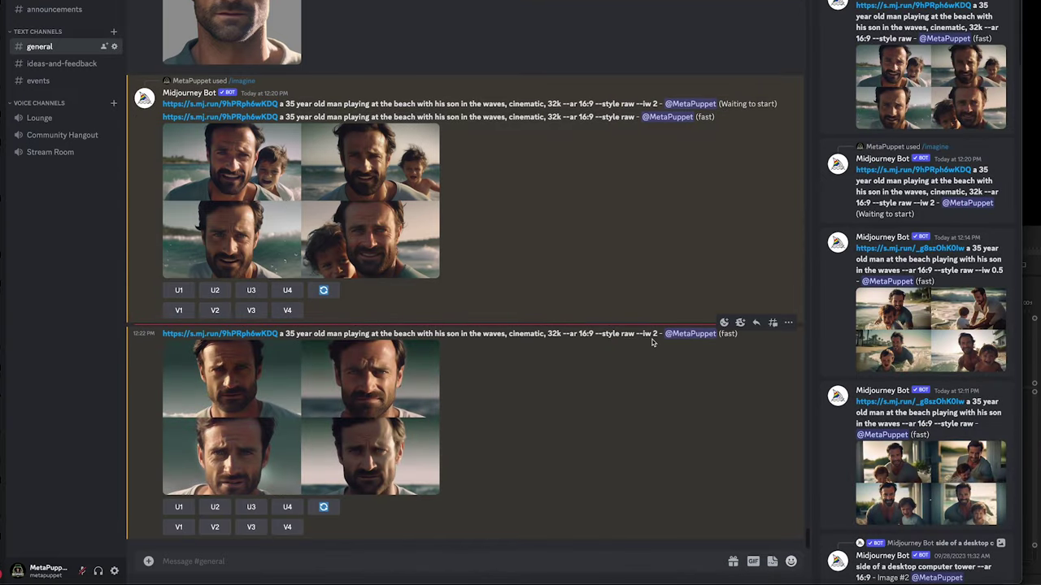
pyautogui.click(312, 407)
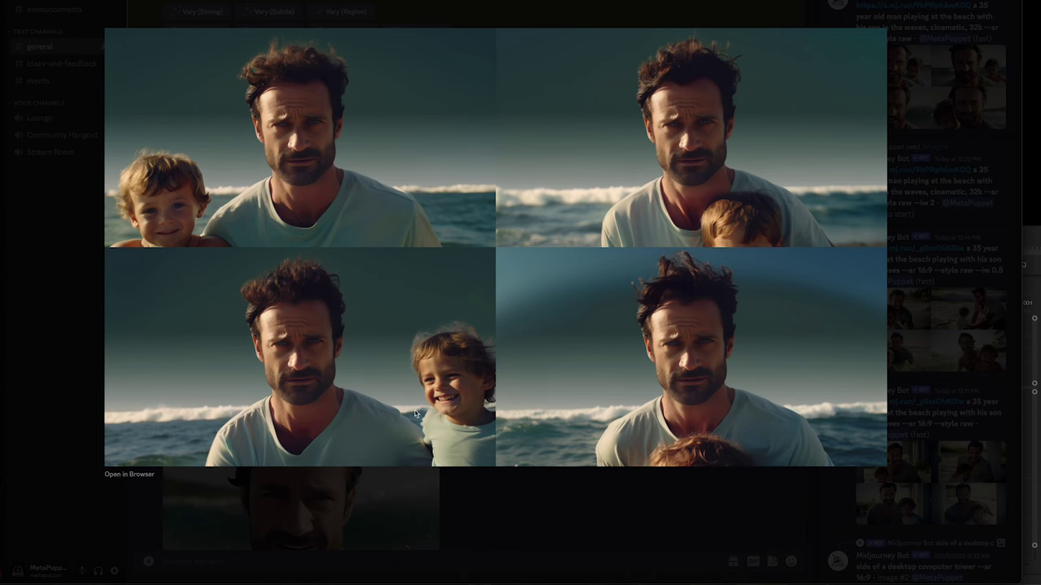
pyautogui.press('Escape')
pyautogui.click(244, 260)
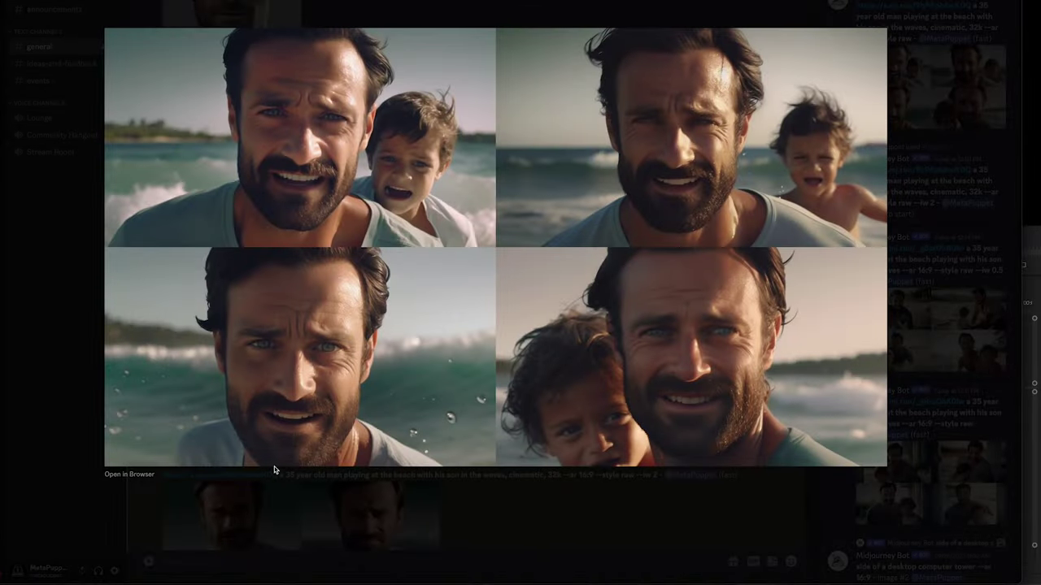
pyautogui.press('Escape')
# Step: Bring up the options menu for the upscaled beach image
pyautogui.scroll(-5, 521, 405)
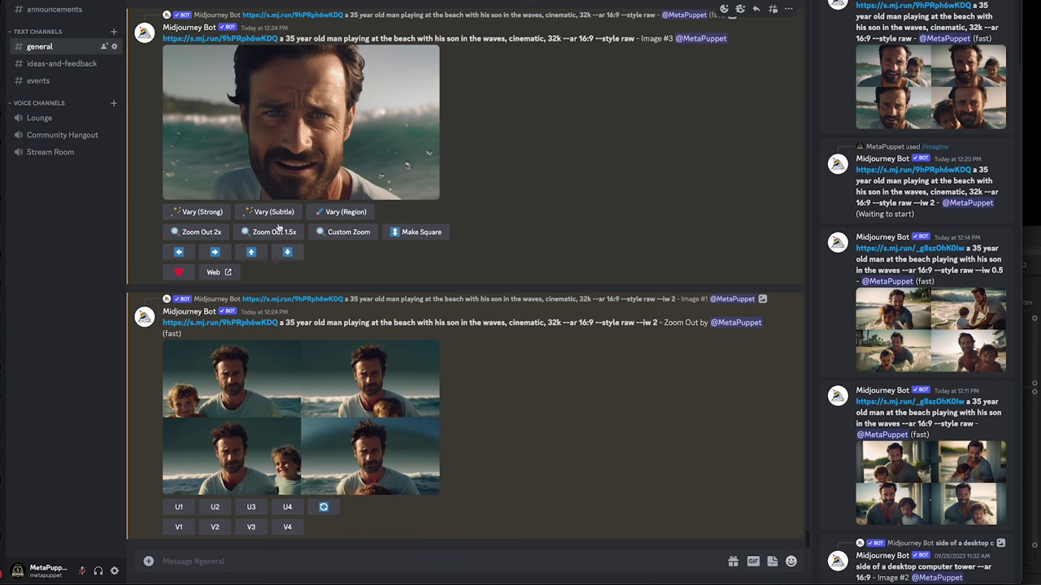
pyautogui.rightClick(297, 130)
pyautogui.moveTo(334, 266)
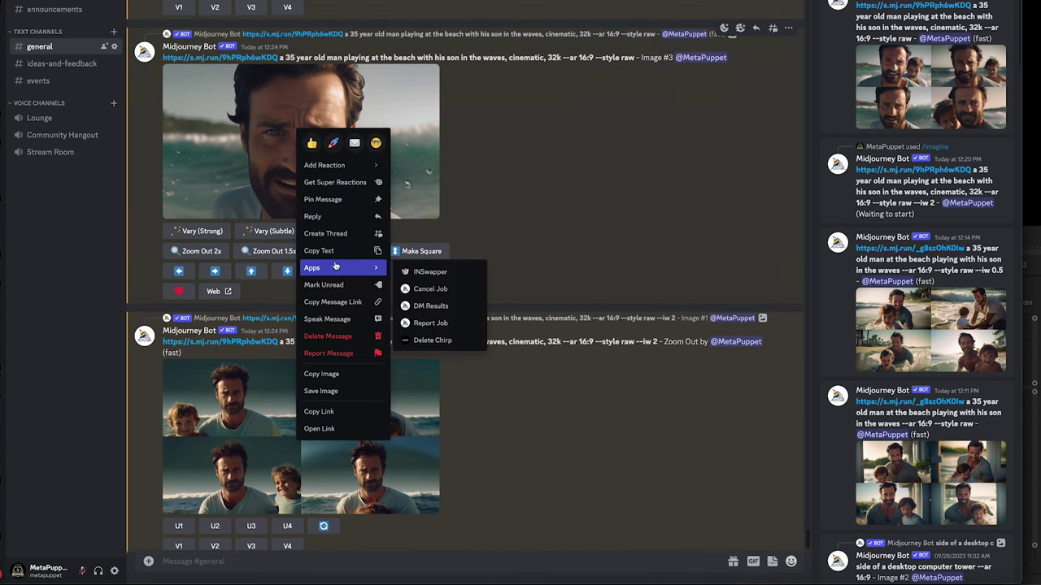
# Step: Face-swap the saved face onto the upscaled beach image and preview the swapped portrait
pyautogui.click(442, 273)
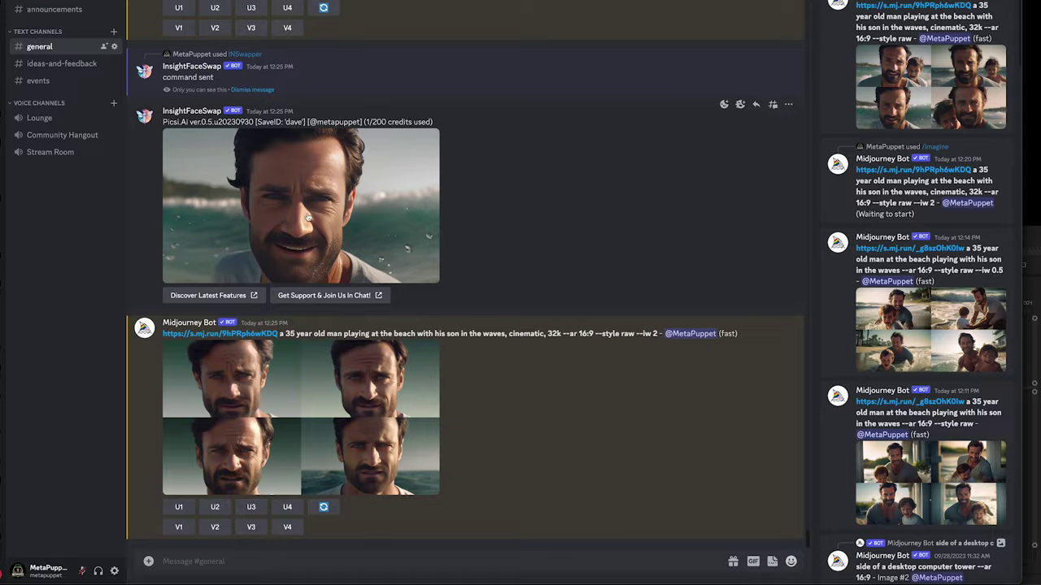
pyautogui.click(308, 218)
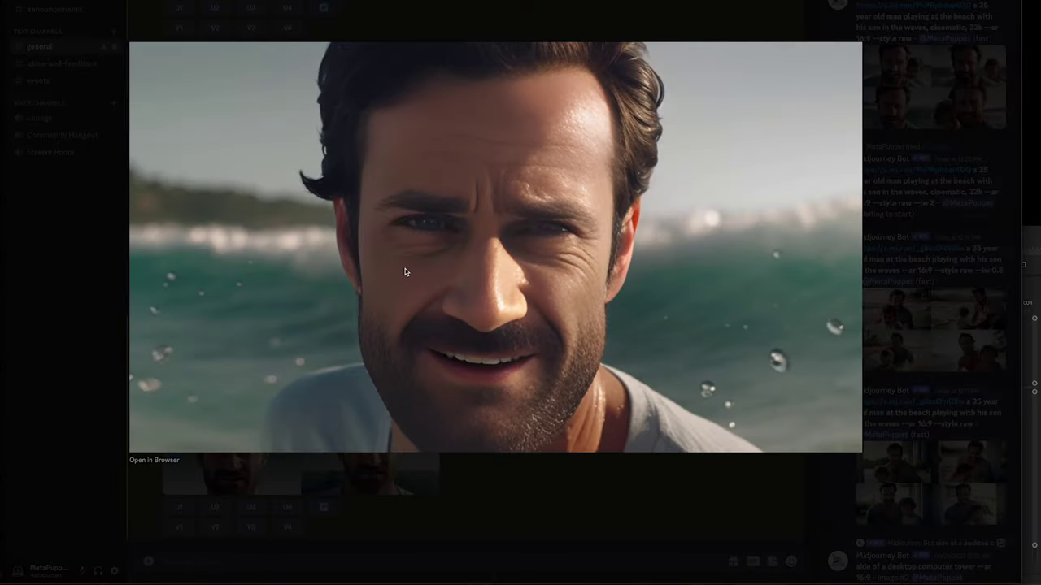
pyautogui.press('Escape')
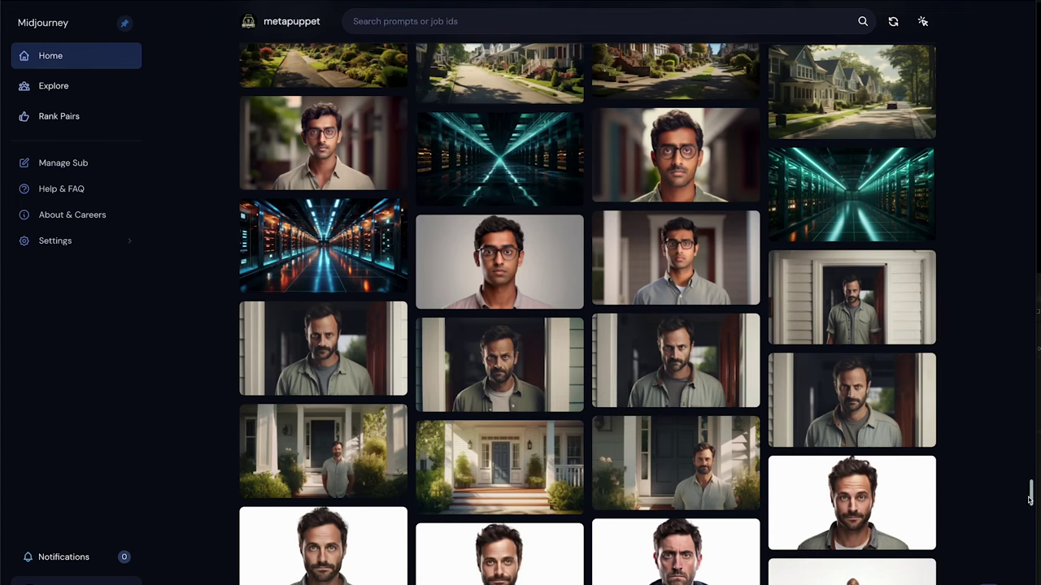
pyautogui.scroll(5, 1030, 487)
pyautogui.moveTo(1030, 486); pyautogui.dragTo(1025, 63)
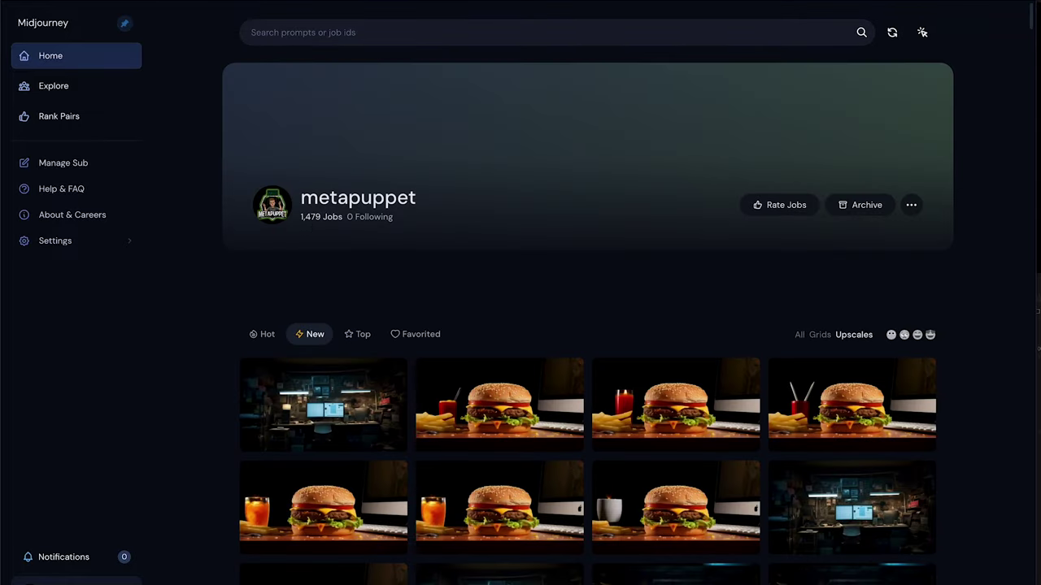
pyautogui.scroll(-5, 1031, 17)
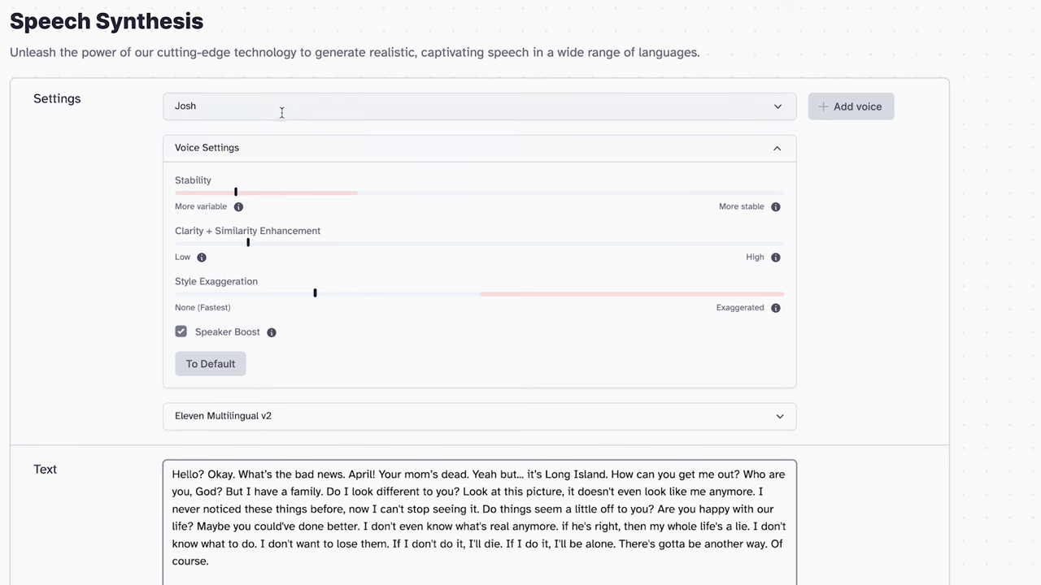
# Step: Reset Josh's voice sliders to default and generate speech for the dialogue text
pyautogui.click(211, 363)
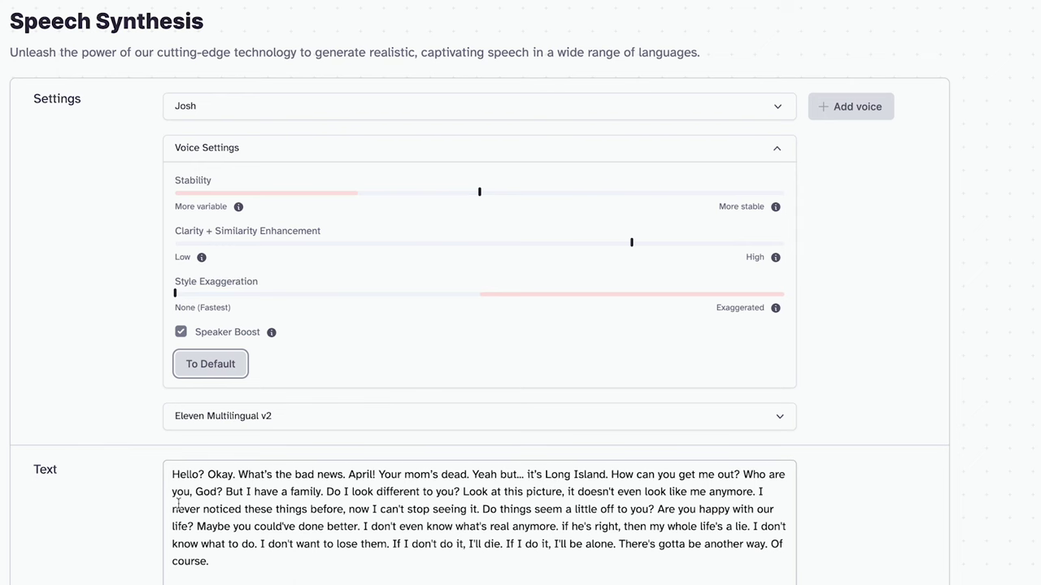
pyautogui.scroll(-1, 195, 455)
pyautogui.scroll(-1, 180, 422)
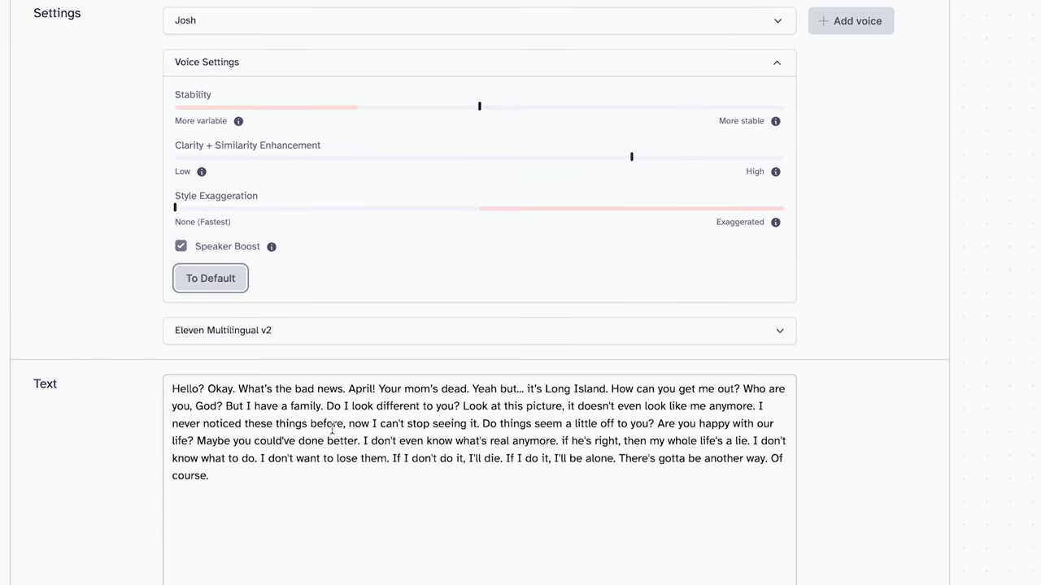
pyautogui.scroll(-3, 312, 503)
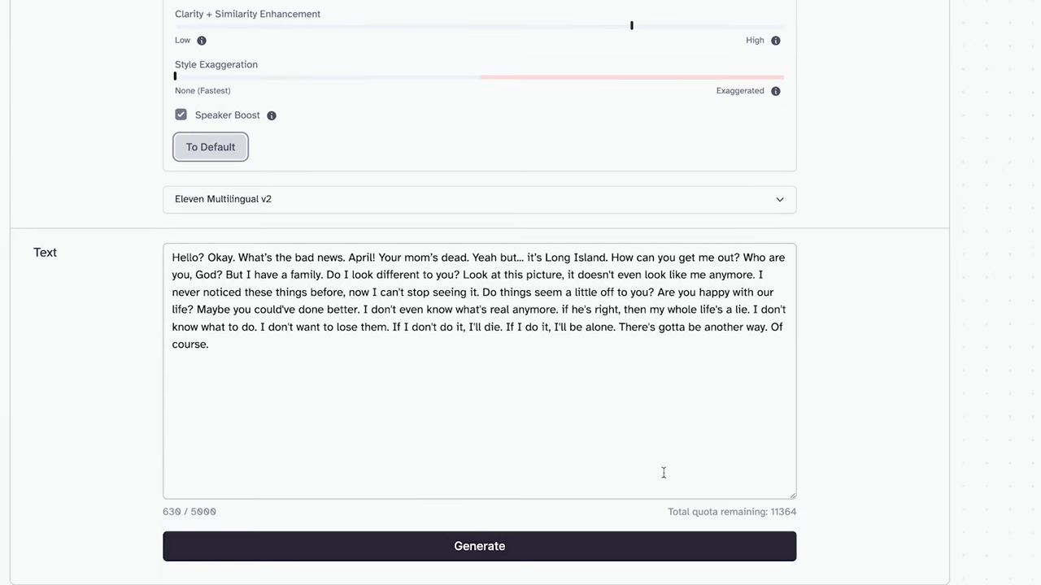
pyautogui.click(501, 548)
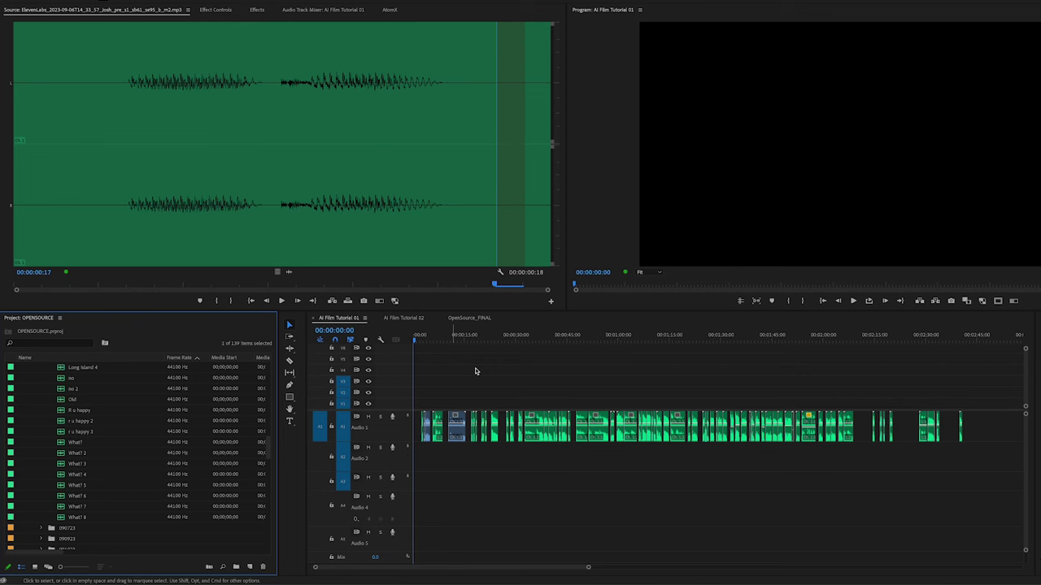
# Step: Collapse the open bin, then expand and collapse the 03_MIDJOURNEY bin
pyautogui.click(29, 483)
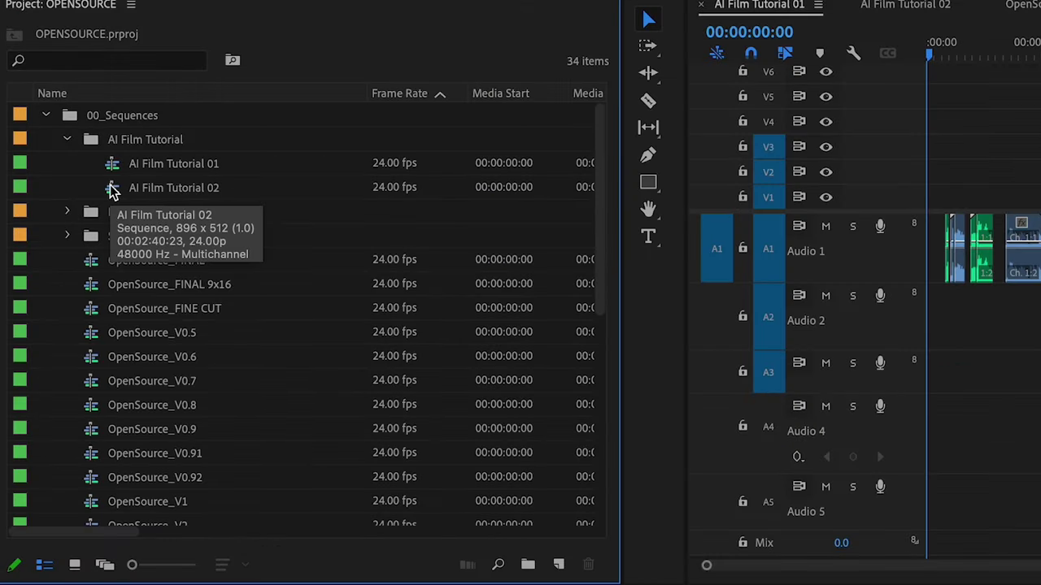
pyautogui.scroll(-5, 134, 376)
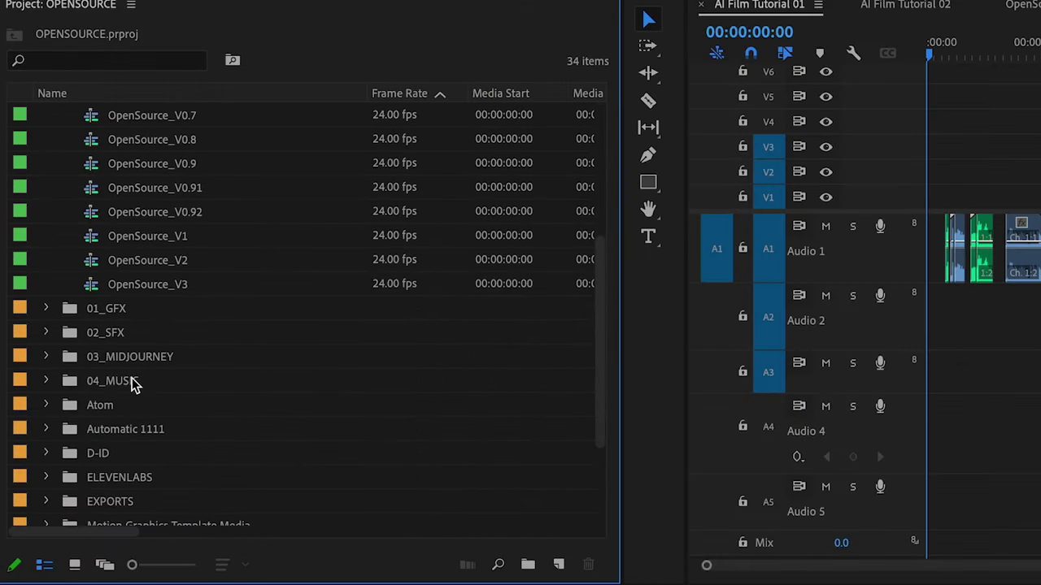
pyautogui.scroll(-4, 132, 377)
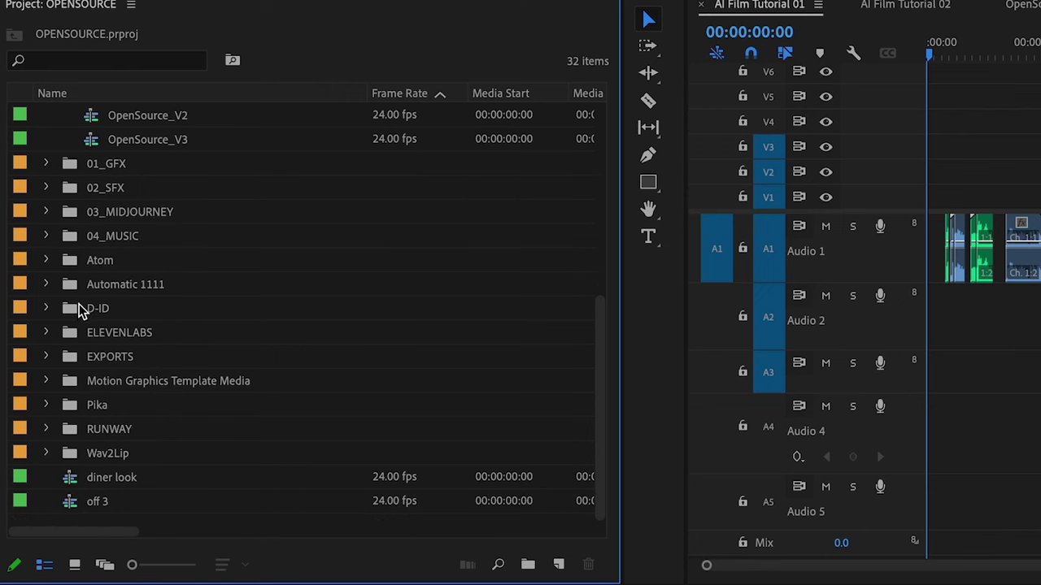
pyautogui.click(45, 213)
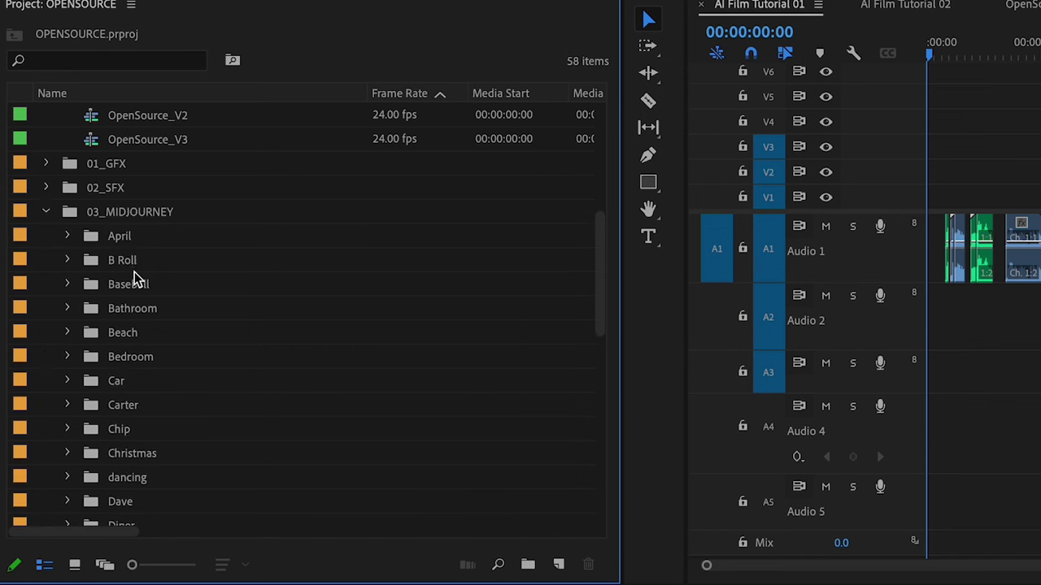
pyautogui.scroll(-5, 142, 374)
pyautogui.scroll(8, 144, 353)
pyautogui.scroll(-4, 62, 434)
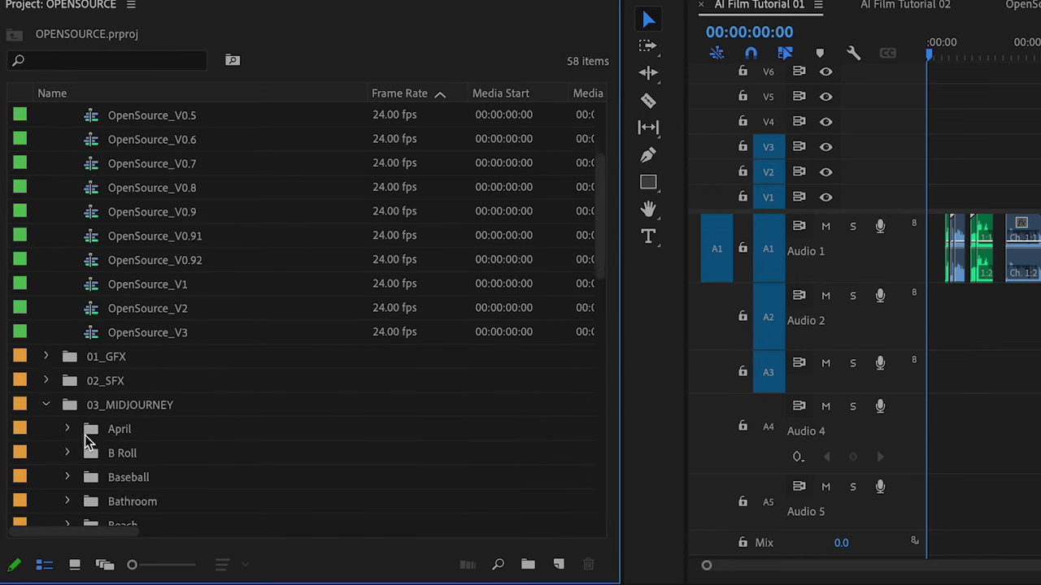
pyautogui.click(46, 232)
# Step: Expand the ELEVENLABS > Dave bin, collapse 083123, and inspect the 091023 voice lines
pyautogui.click(47, 358)
pyautogui.scroll(-2, 172, 366)
pyautogui.scroll(-3, 177, 366)
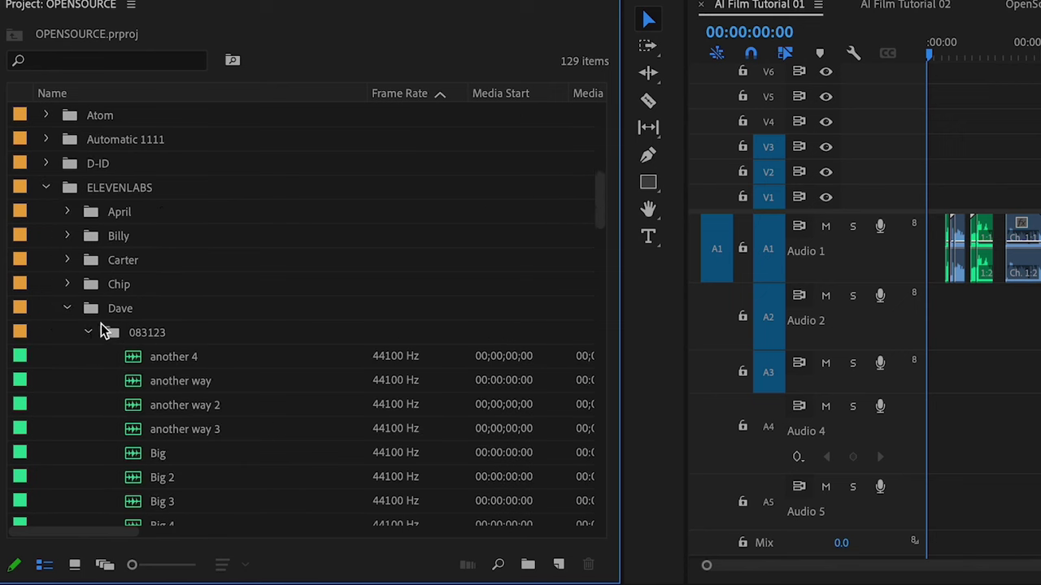
pyautogui.click(88, 331)
pyautogui.scroll(-2, 177, 358)
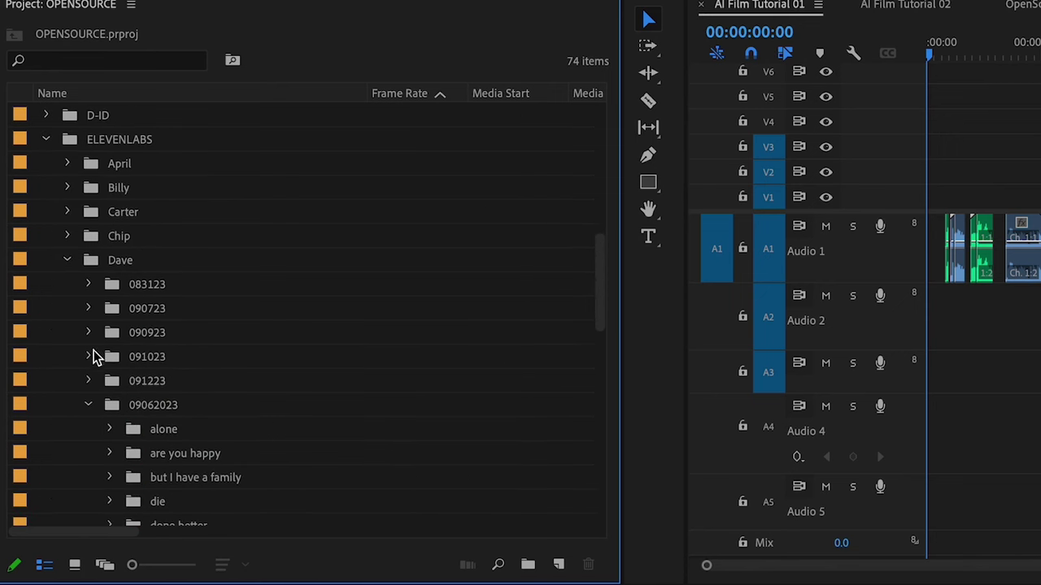
pyautogui.click(89, 357)
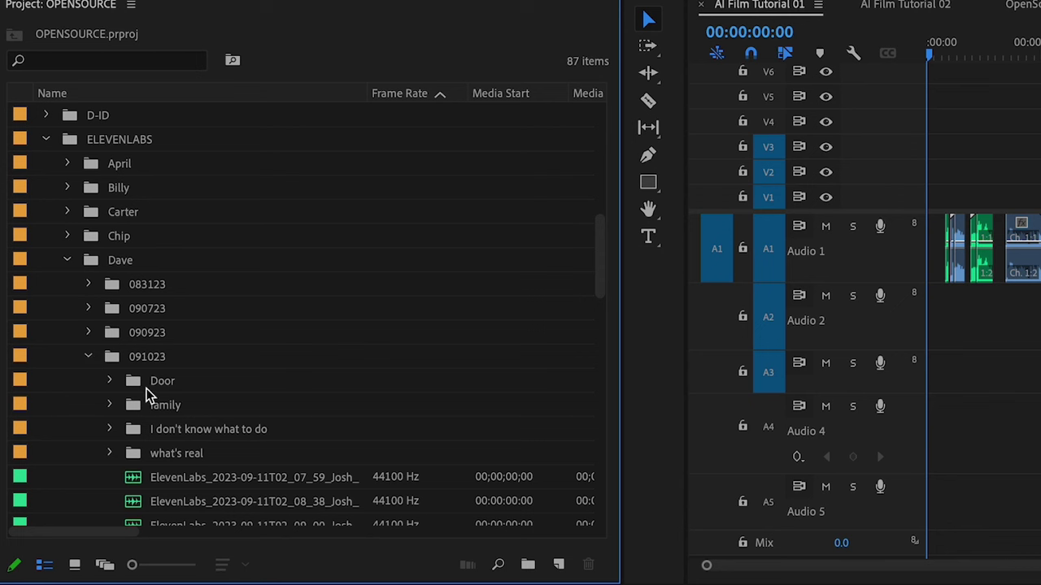
pyautogui.click(89, 357)
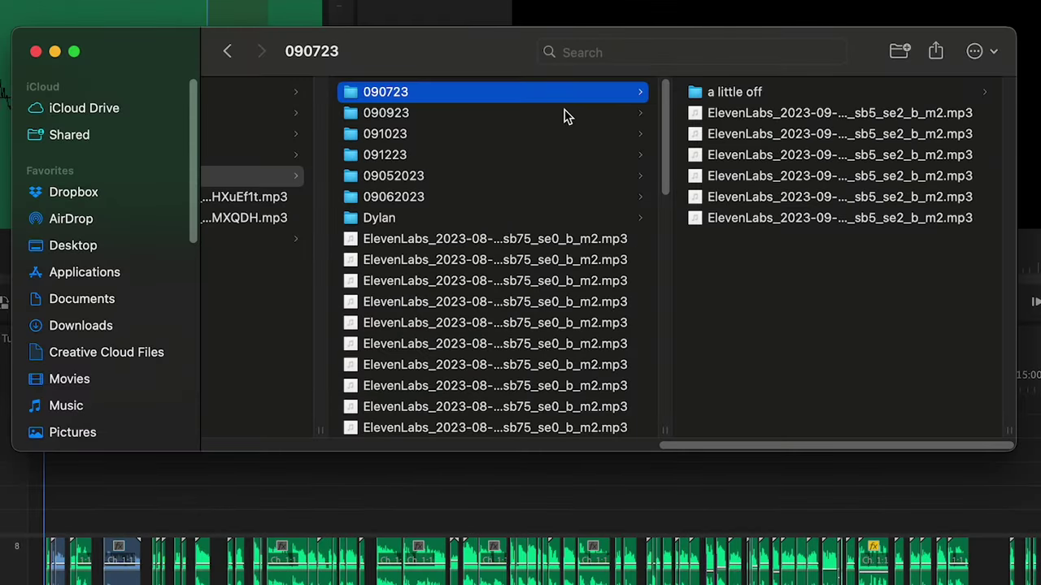
# Step: Browse the 090923, 091023, 091223 and 09052023 folders of ElevenLabs mp3 files
pyautogui.click(544, 122)
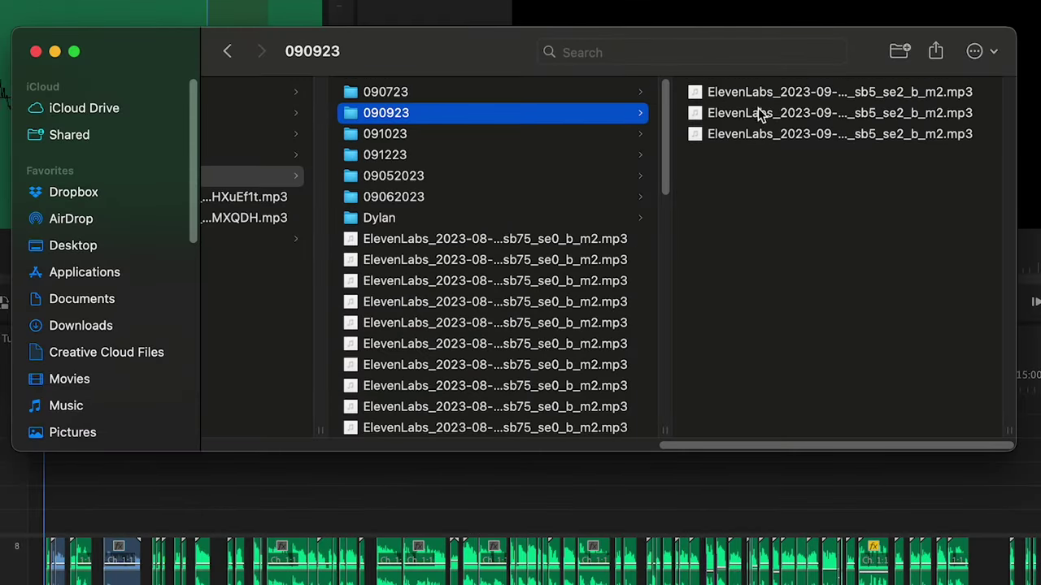
pyautogui.click(569, 135)
pyautogui.click(571, 151)
pyautogui.click(574, 176)
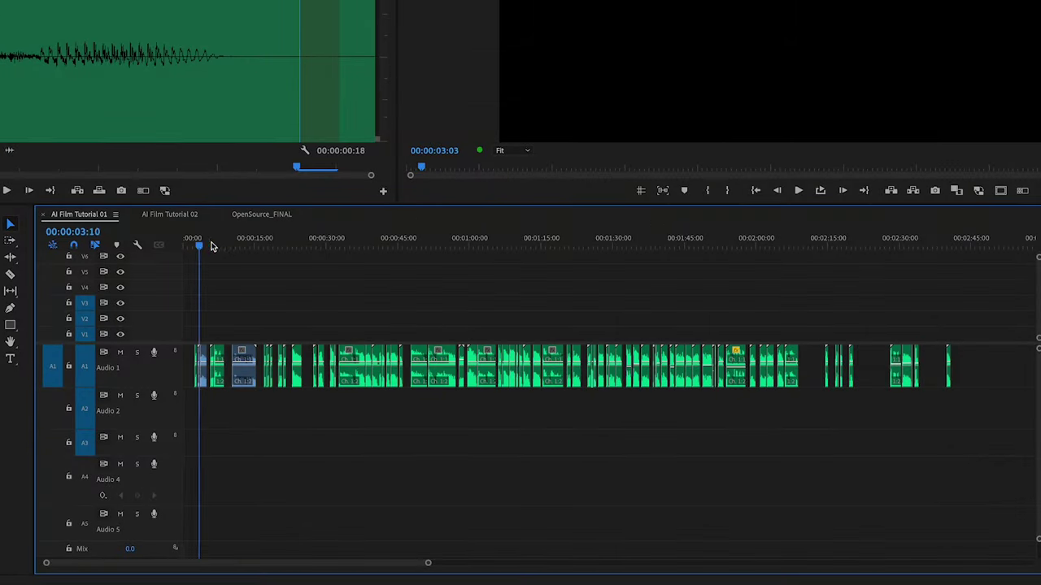
pyautogui.moveTo(204, 244); pyautogui.dragTo(985, 248)
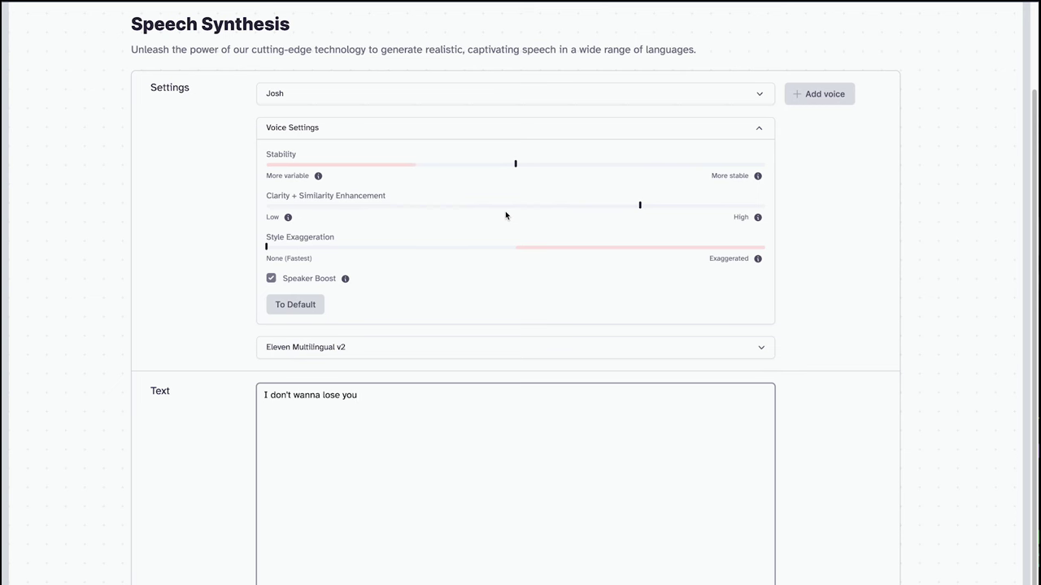
# Step: Lower Stability nearly to More variable and Clarity + Similarity Enhancement to about 10%
pyautogui.click(513, 171)
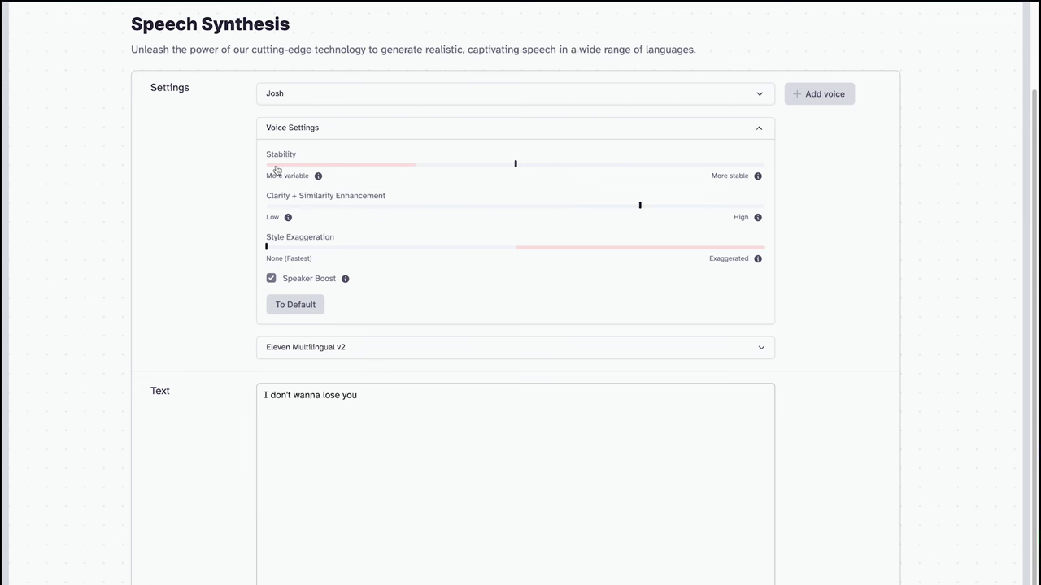
pyautogui.moveTo(318, 177)
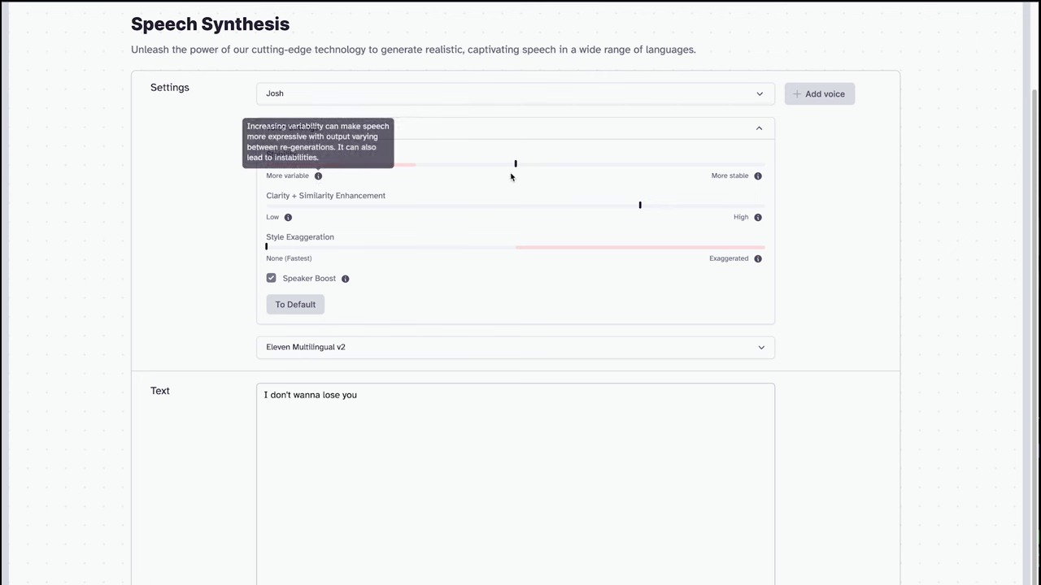
pyautogui.moveTo(516, 167)
pyautogui.moveTo(516, 166); pyautogui.dragTo(281, 165)
pyautogui.moveTo(627, 206)
pyautogui.moveTo(626, 206); pyautogui.dragTo(308, 209)
# Step: Enter "-neg" in Pika's Create Video prompt field
pyautogui.write('-neg')
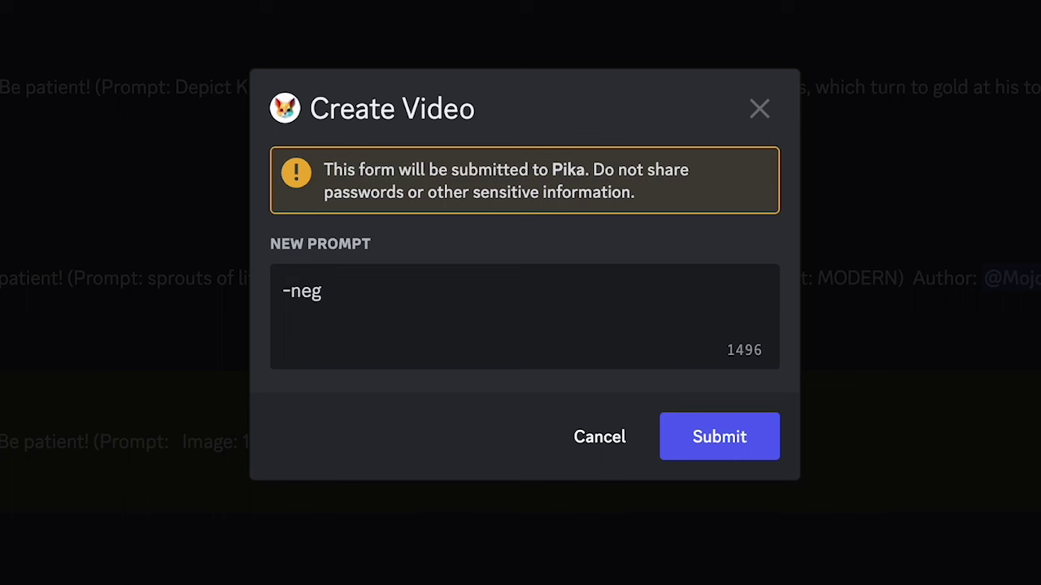
pyautogui.write(' "')
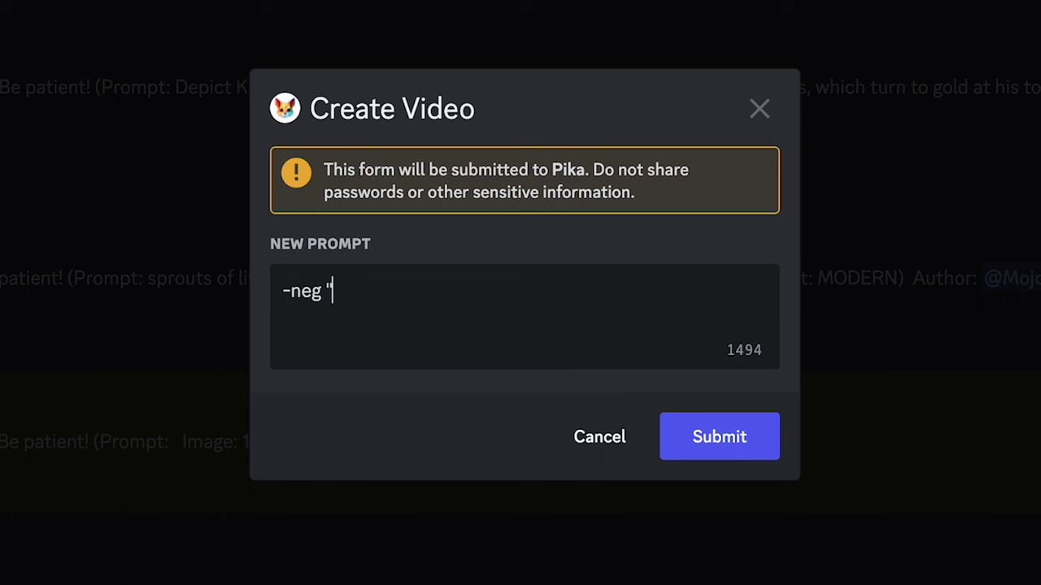